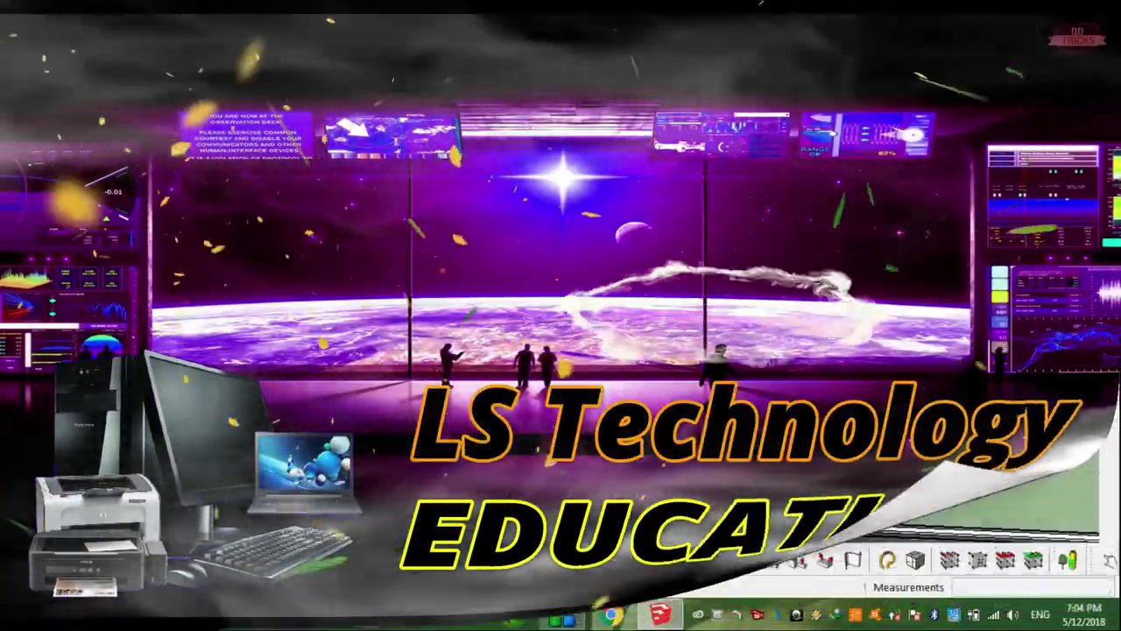
- Orbit and zoom around the house to inspect its right side and side wall
key("space")
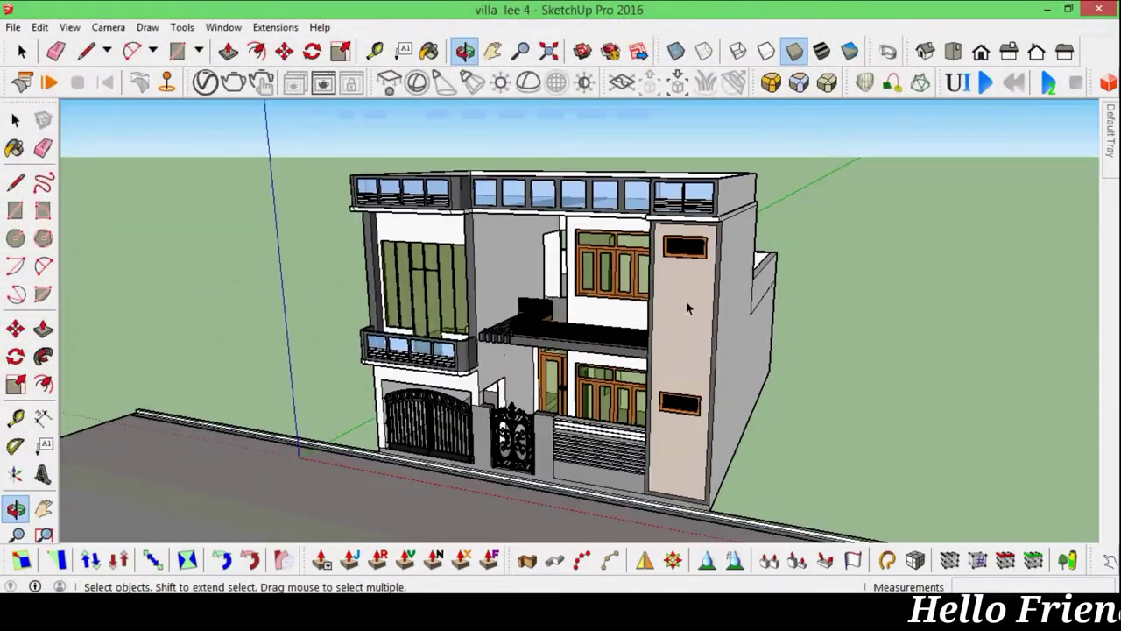
mouse_move(686, 300)
middle_mouse_down()
mouse_move(536, 329)
mouse_move(584, 354)
middle_mouse_up()
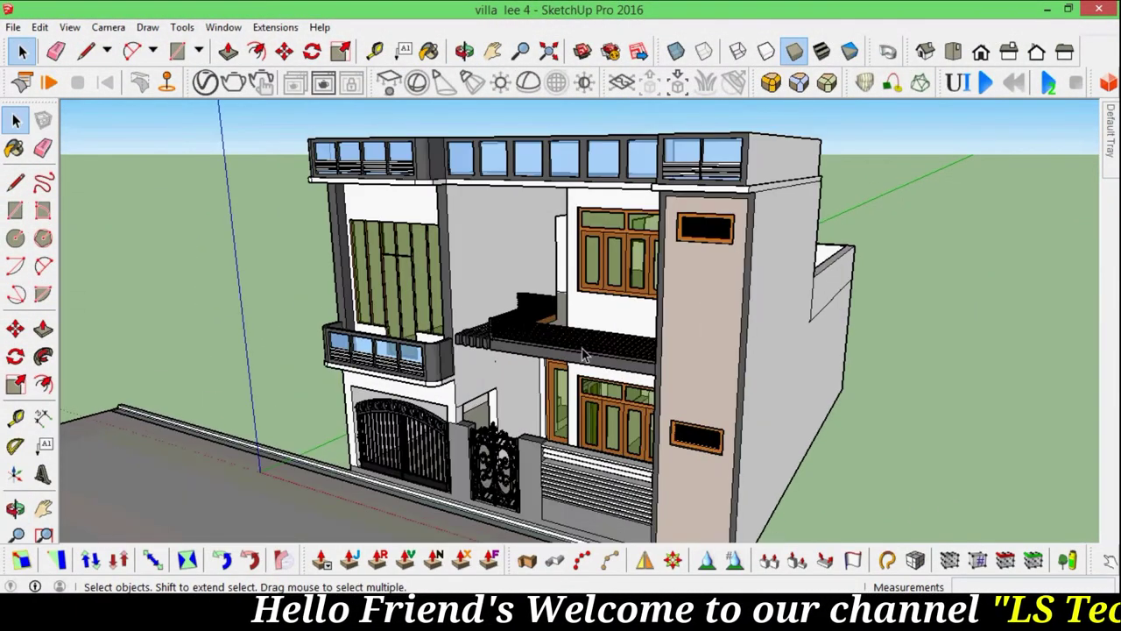
mouse_move(584, 354)
middle_mouse_down()
mouse_move(910, 347)
mouse_move(663, 368)
mouse_move(711, 356)
mouse_move(614, 347)
mouse_move(648, 379)
mouse_move(739, 341)
mouse_move(587, 317)
middle_mouse_up()
scroll(663, 368, "up", 5)
scroll(712, 357, "down", 5)
scroll(614, 347, "up", 2)
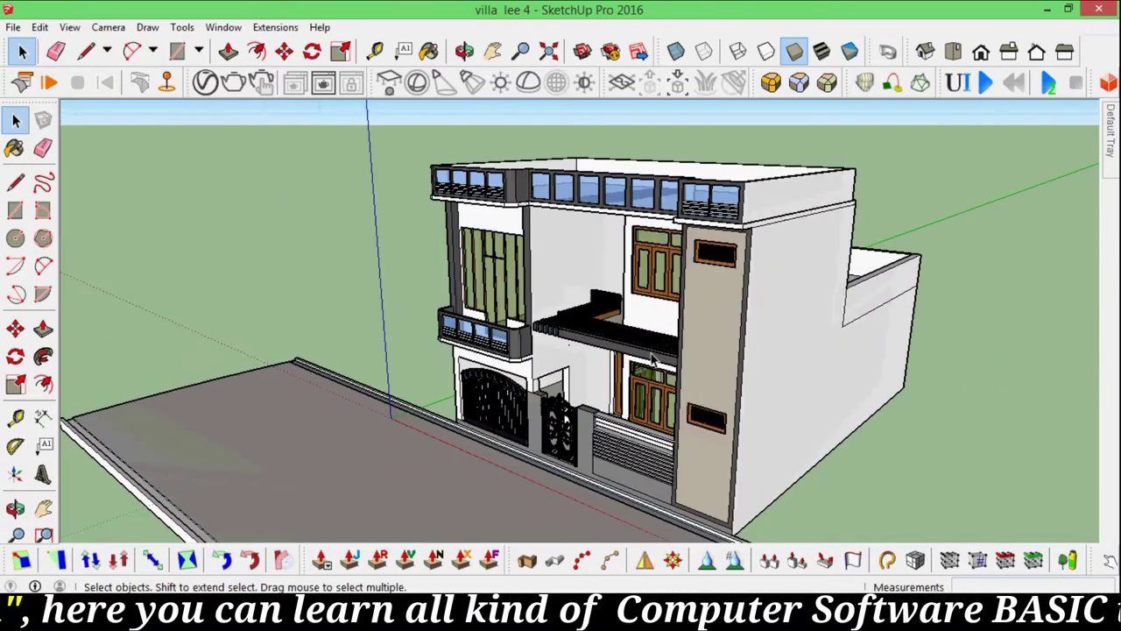
scroll(649, 379, "up", 1)
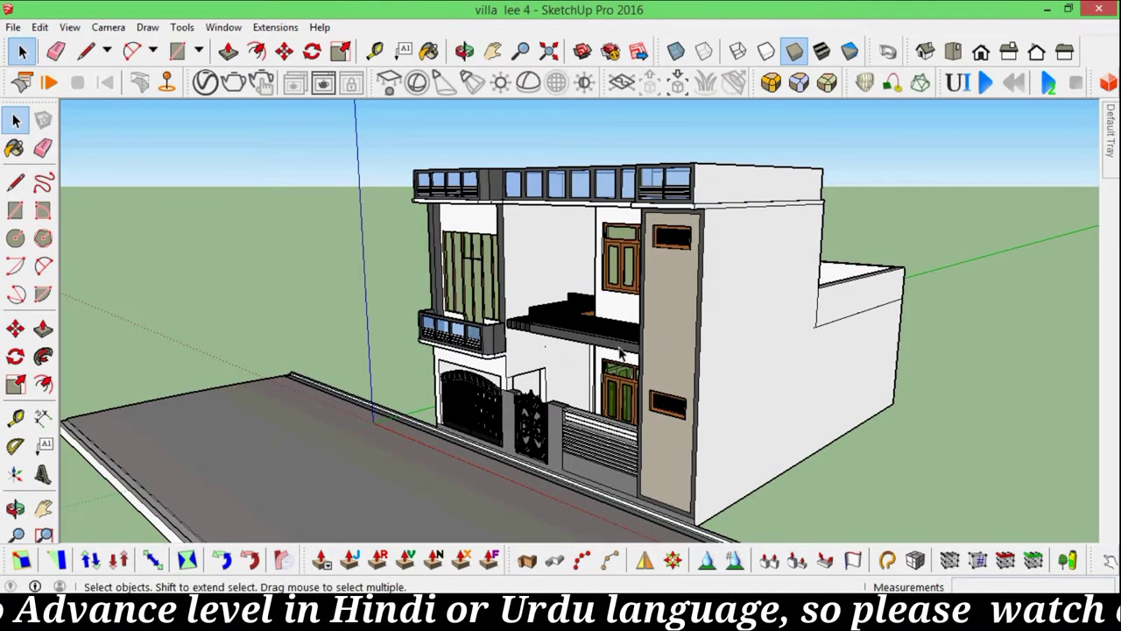
middle_click_drag(618, 351, 538, 408)
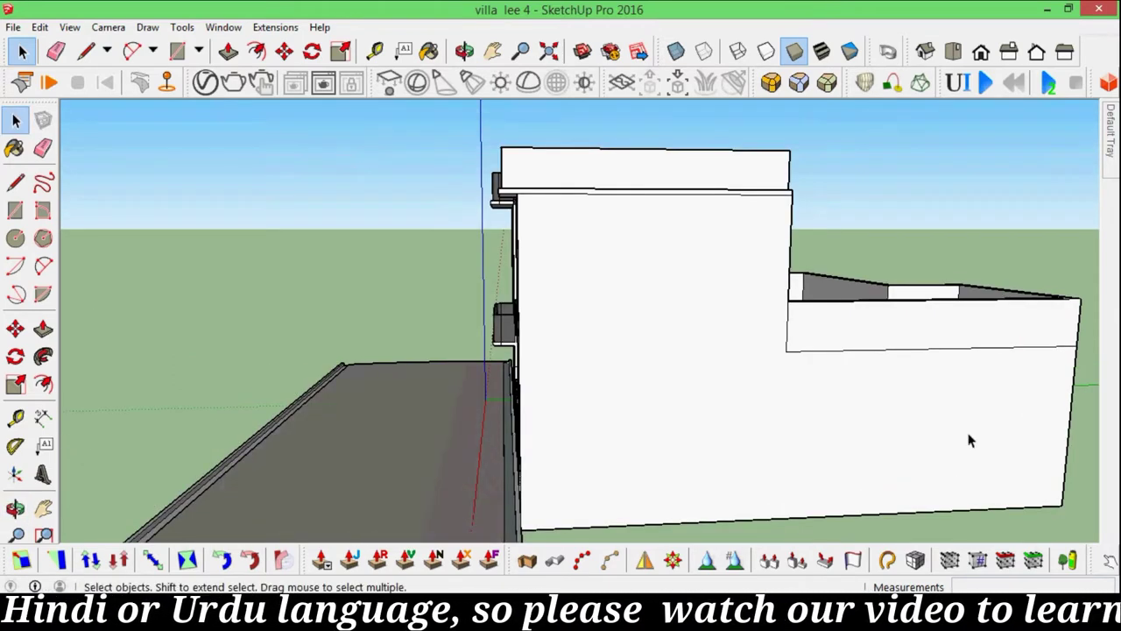
scroll(637, 398, "down", 2)
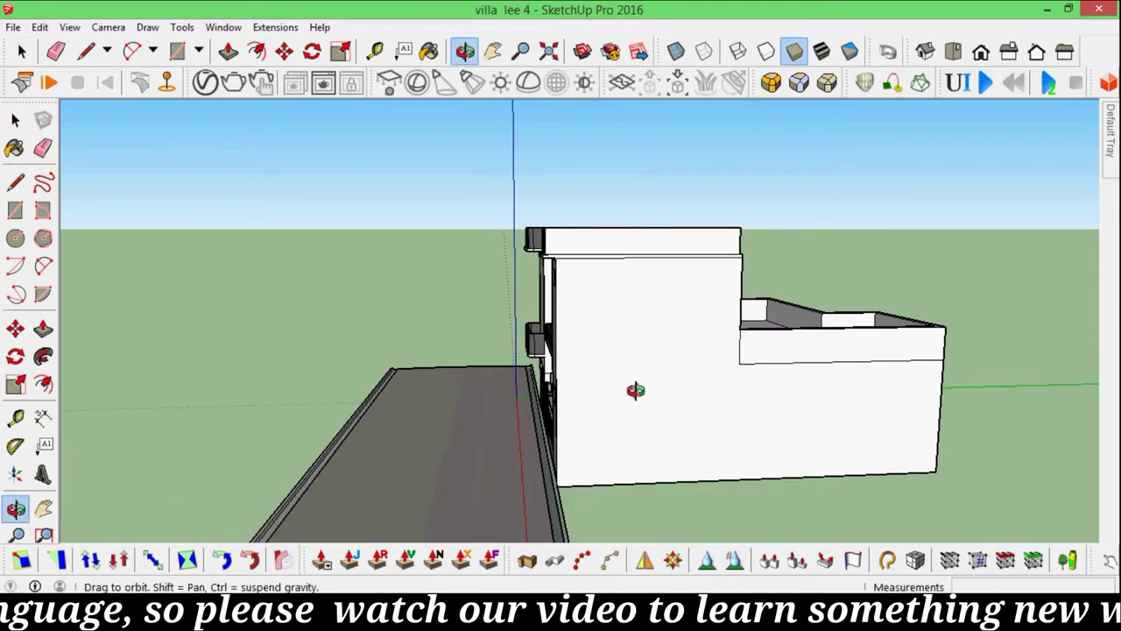
mouse_move(634, 388)
middle_mouse_down()
mouse_move(658, 395)
mouse_move(475, 368)
mouse_move(325, 370)
mouse_move(564, 380)
mouse_move(275, 382)
mouse_move(720, 422)
mouse_move(540, 505)
mouse_move(418, 426)
mouse_move(425, 313)
mouse_move(371, 313)
mouse_move(421, 376)
mouse_move(664, 418)
mouse_move(559, 378)
mouse_move(724, 355)
mouse_move(718, 372)
middle_mouse_up()
scroll(658, 395, "down", 1)
scroll(718, 371, "down", 2)
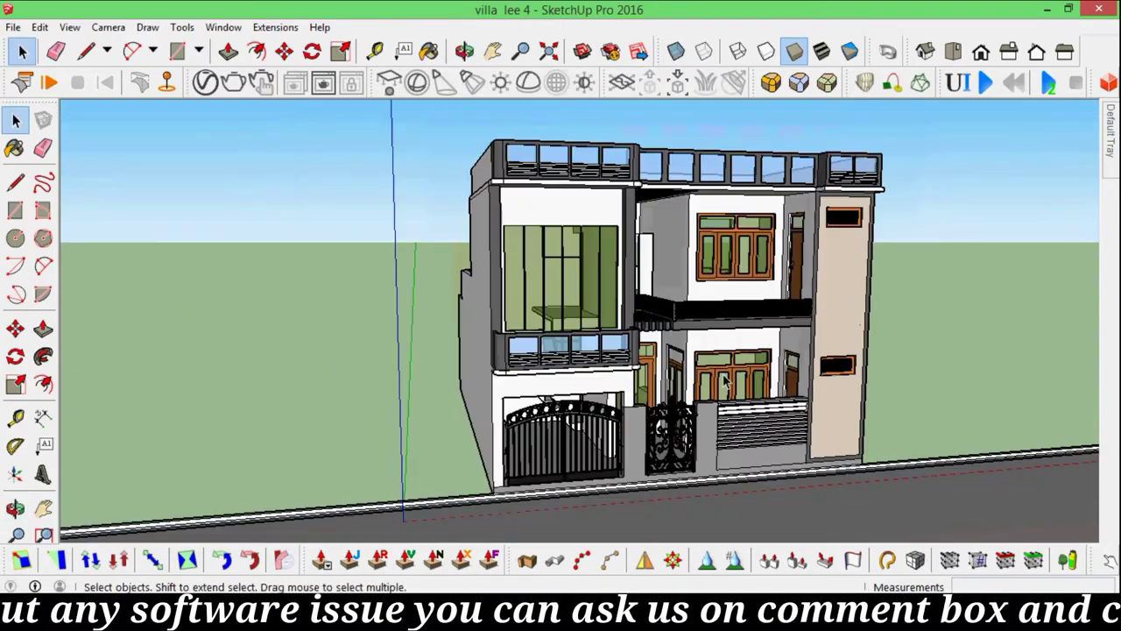
scroll(728, 390, "down", 2)
scroll(736, 412, "down", 2)
scroll(743, 427, "down", 2)
scroll(743, 427, "up", 3)
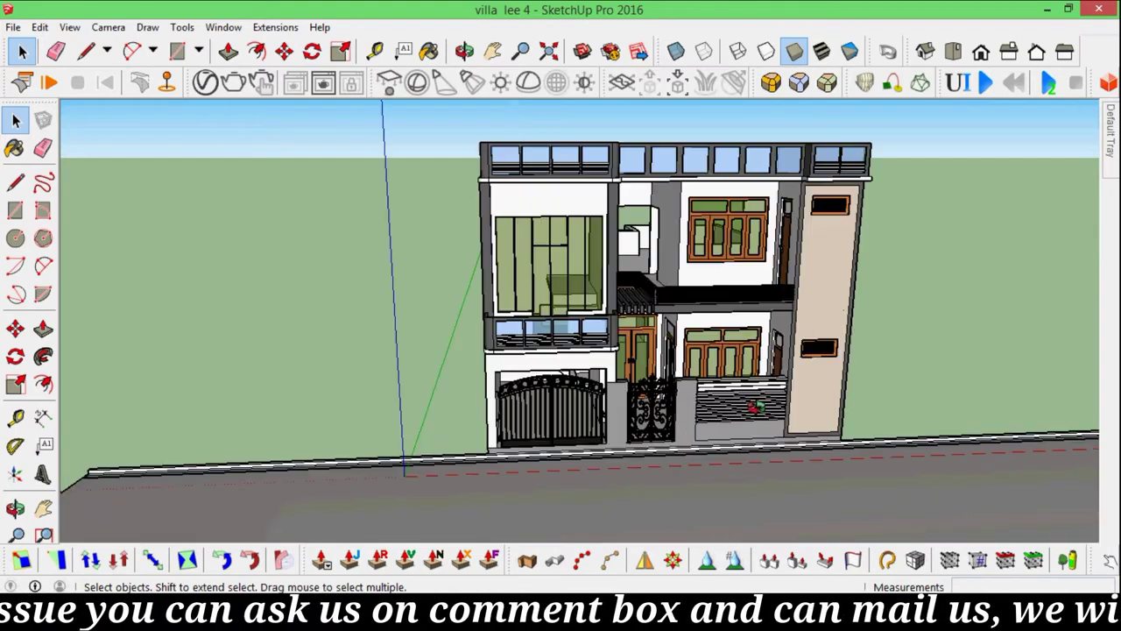
mouse_move(743, 427)
middle_mouse_down()
mouse_move(752, 383)
mouse_move(913, 380)
mouse_move(838, 388)
middle_mouse_up()
scroll(753, 385, "up", 1)
scroll(755, 386, "up", 1)
scroll(708, 289, "up", 1)
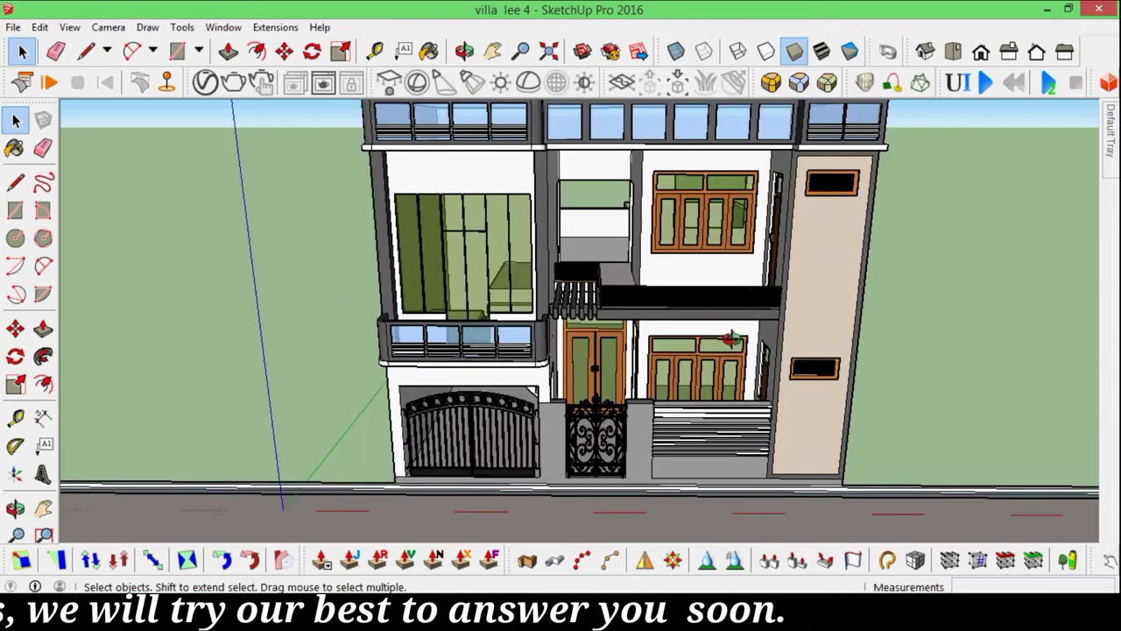
- Inspect the front gate, balcony and pergola close up from several angles
mouse_move(708, 289)
middle_mouse_down()
mouse_move(689, 359)
mouse_move(529, 380)
mouse_move(532, 356)
middle_mouse_up()
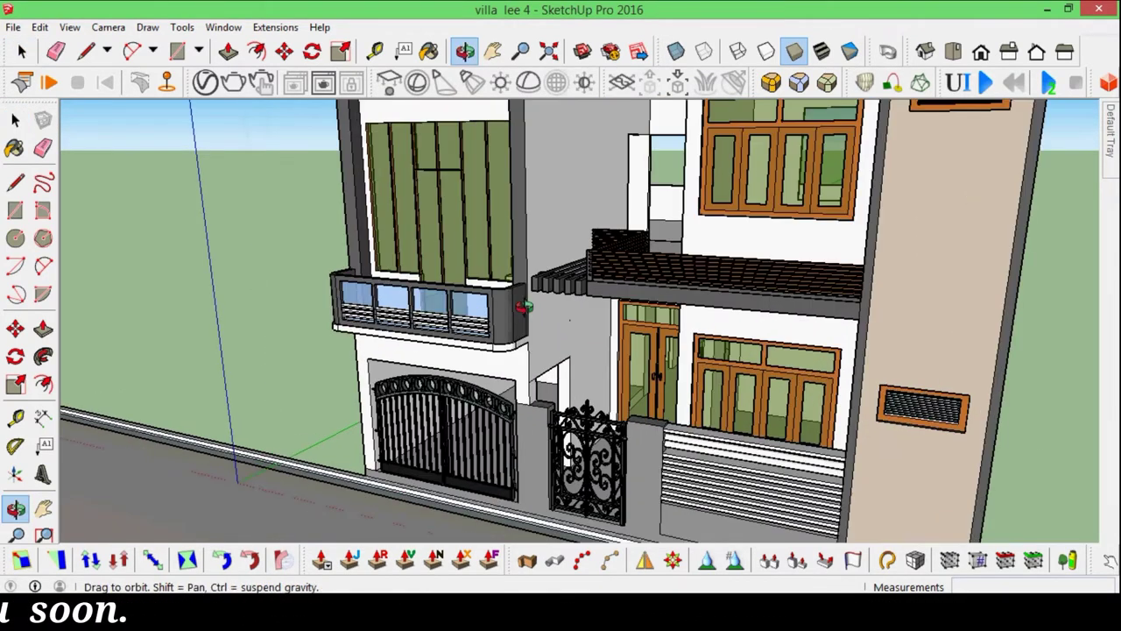
scroll(549, 321, "up", 2)
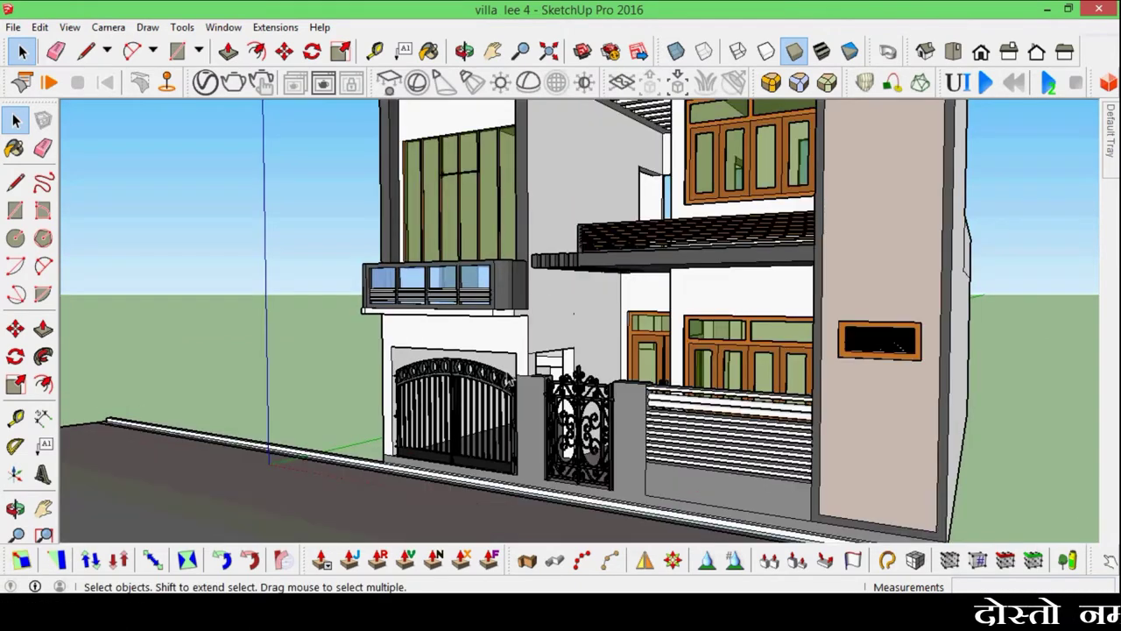
scroll(561, 316, "up", 3)
mouse_move(561, 315)
middle_mouse_down()
mouse_move(569, 307)
mouse_move(598, 403)
mouse_move(717, 427)
mouse_move(707, 455)
middle_mouse_up()
scroll(570, 307, "down", 3)
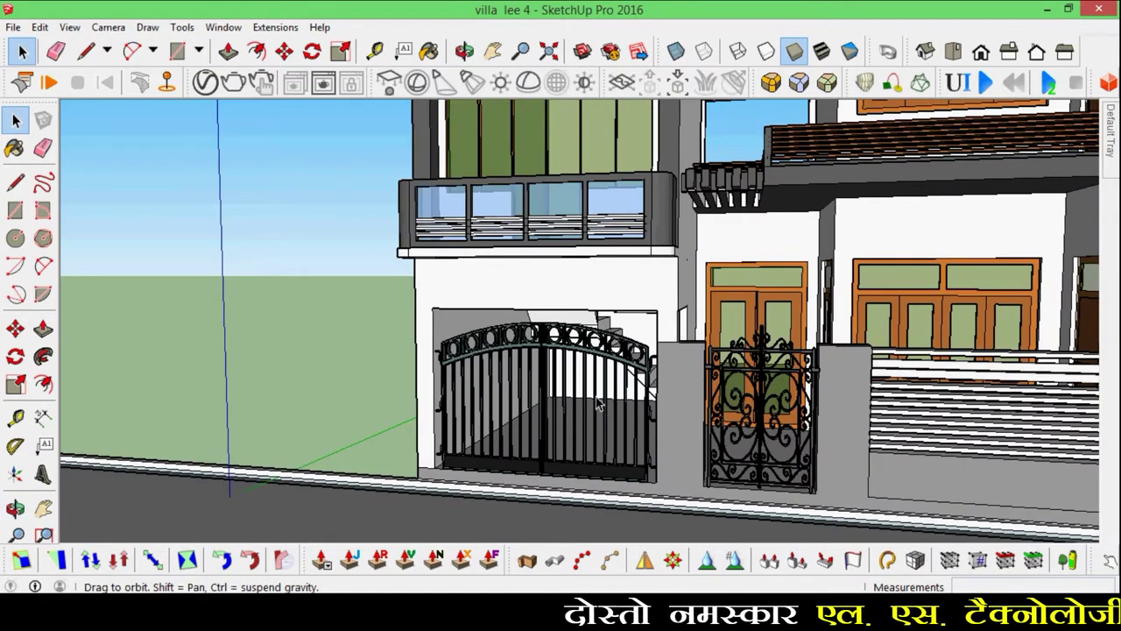
scroll(598, 411, "up", 2)
scroll(717, 428, "down", 2)
scroll(718, 427, "down", 2)
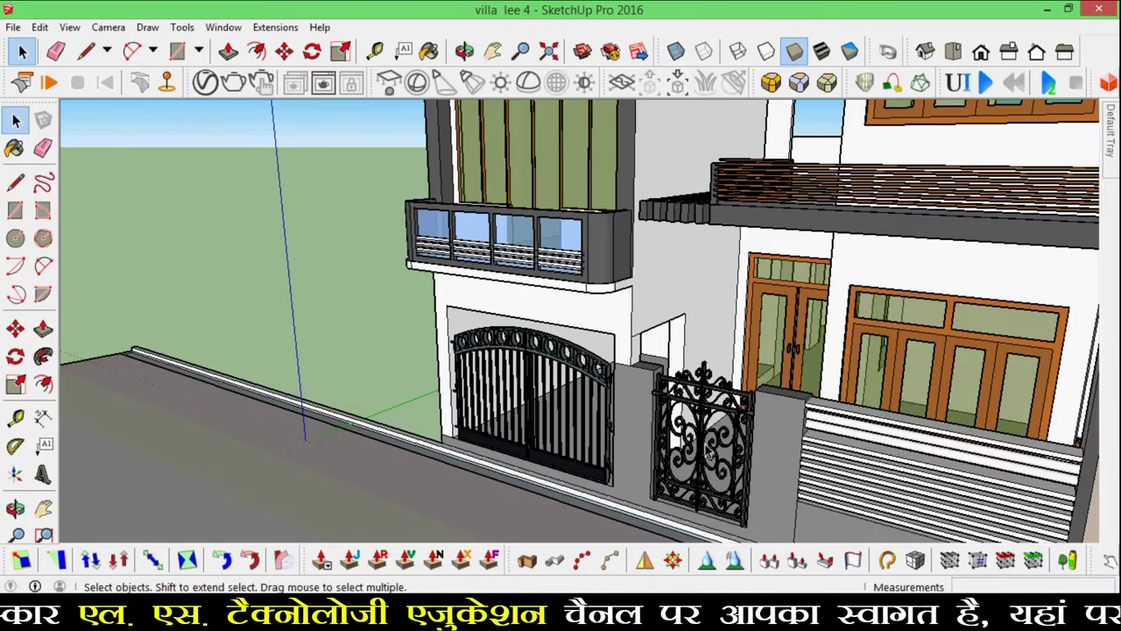
scroll(707, 455, "up", 1)
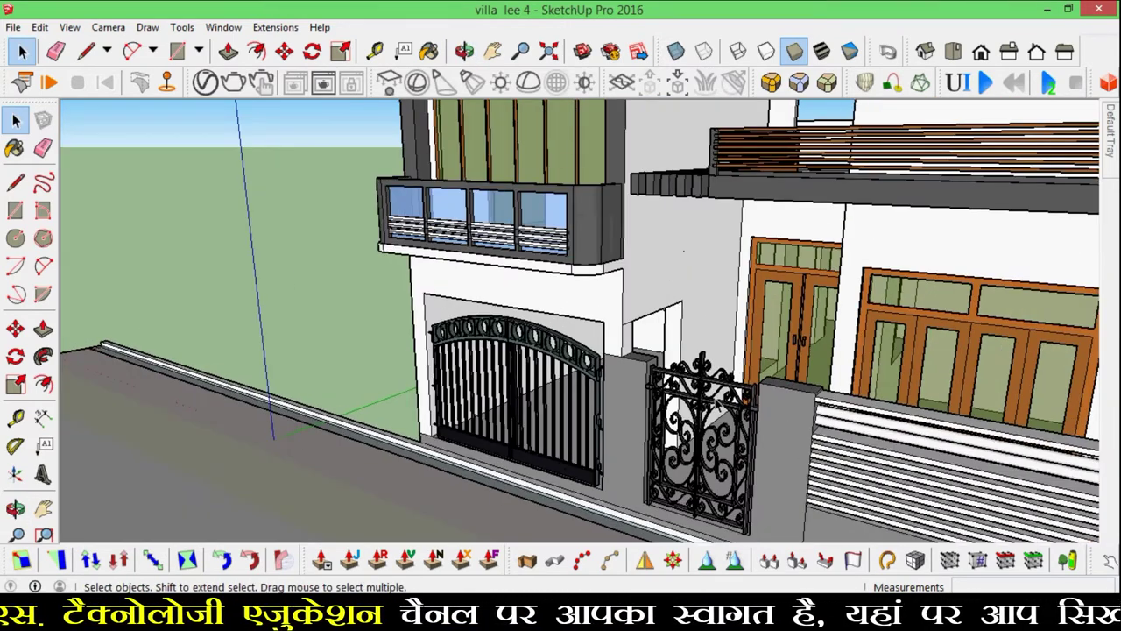
scroll(719, 403, "down", 1)
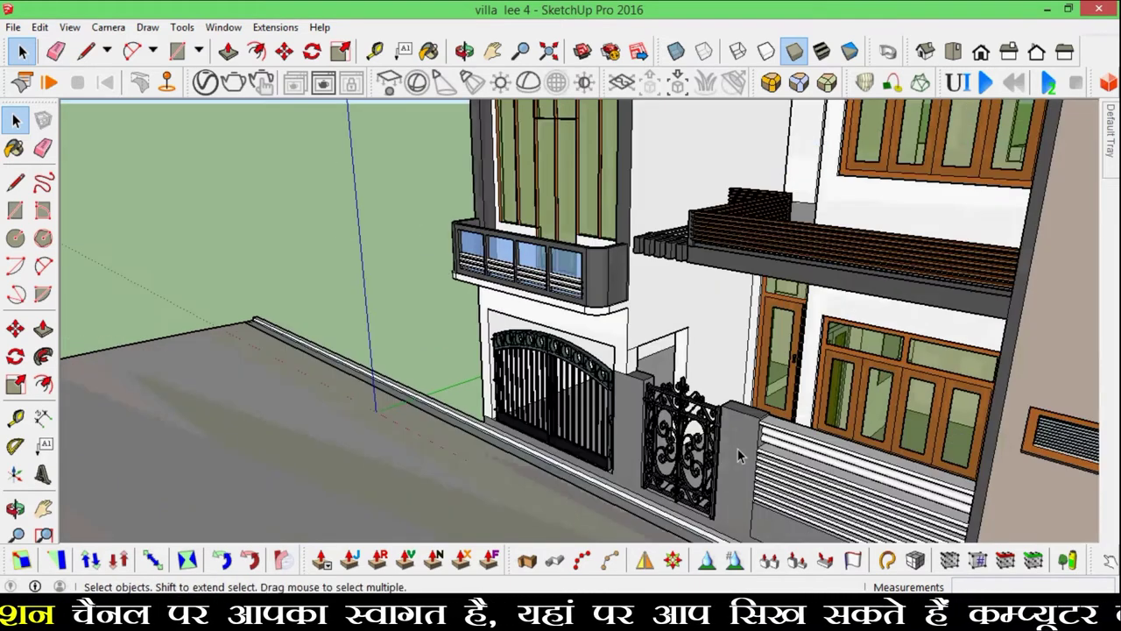
middle_click_drag(738, 448, 616, 407)
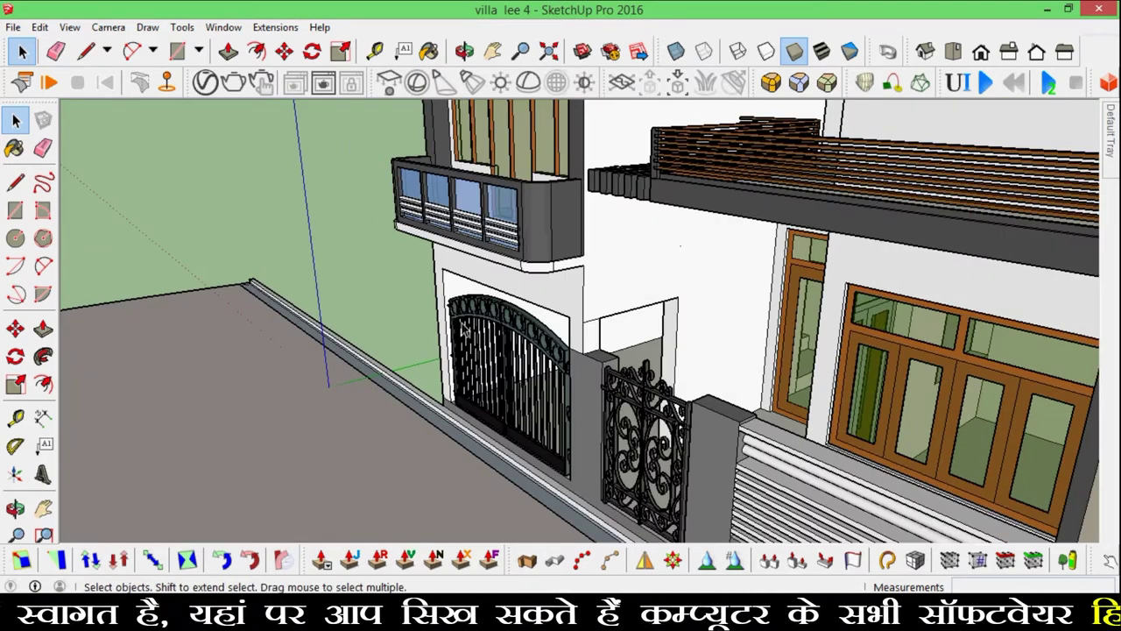
scroll(510, 360, "down", 1)
mouse_move(510, 360)
middle_mouse_down()
mouse_move(613, 394)
mouse_move(643, 448)
middle_mouse_up()
scroll(613, 395, "up", 1)
scroll(638, 409, "down", 1)
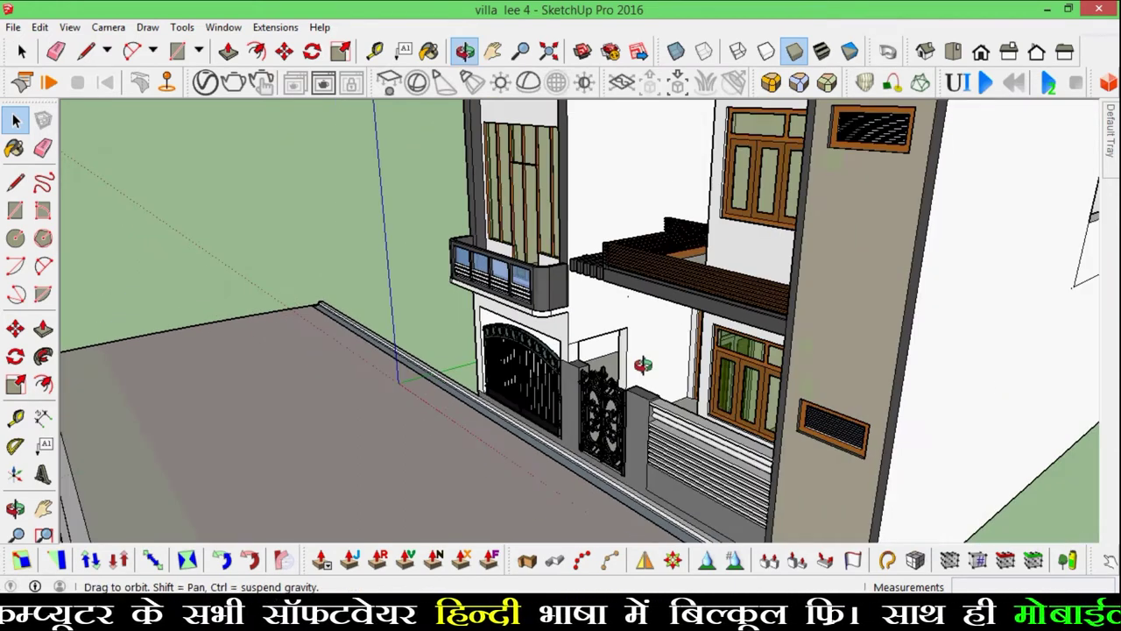
scroll(642, 449, "up", 2)
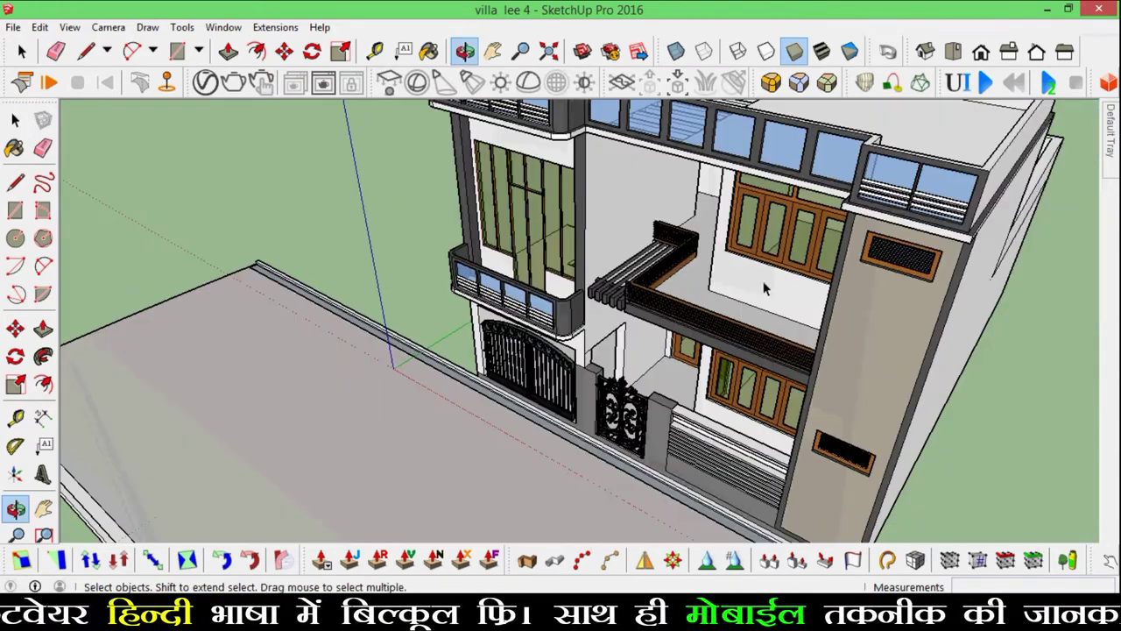
scroll(613, 351, "up", 2)
mouse_move(614, 350)
middle_mouse_down()
mouse_move(784, 230)
mouse_move(817, 245)
middle_mouse_up()
scroll(784, 230, "up", 1)
scroll(784, 230, "down", 2)
scroll(638, 197, "up", 2)
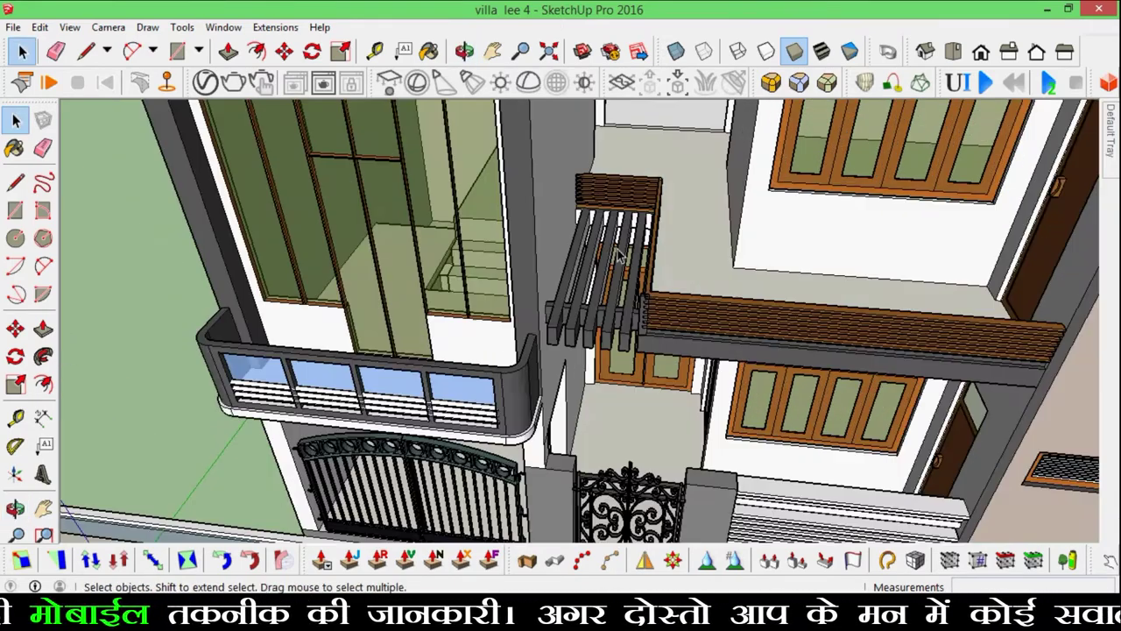
scroll(638, 198, "up", 2)
mouse_move(631, 202)
middle_mouse_down()
mouse_move(627, 171)
mouse_move(579, 95)
mouse_move(686, 159)
mouse_move(614, 263)
middle_mouse_up()
scroll(596, 307, "down", 2)
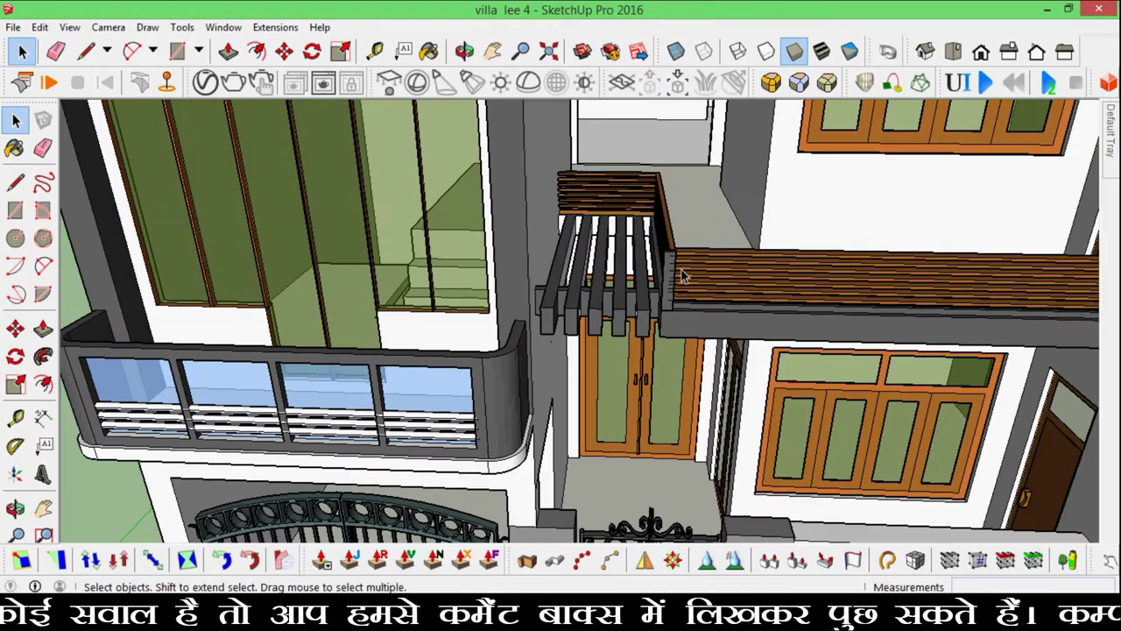
scroll(578, 333, "down", 2)
- View the whole front, then the long white side wall and slatted ceiling interior
mouse_move(570, 341)
middle_mouse_down()
mouse_move(561, 357)
mouse_move(444, 343)
middle_mouse_up()
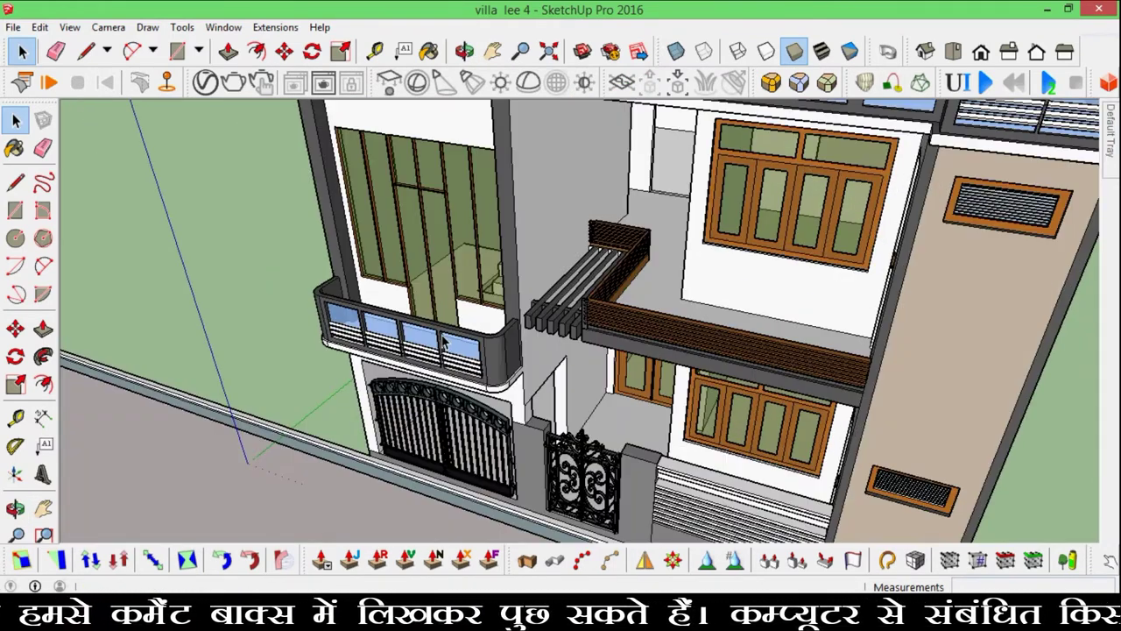
scroll(444, 343, "down", 2)
scroll(438, 324, "down", 2)
scroll(429, 298, "down", 2)
middle_click_drag(420, 280, 409, 247)
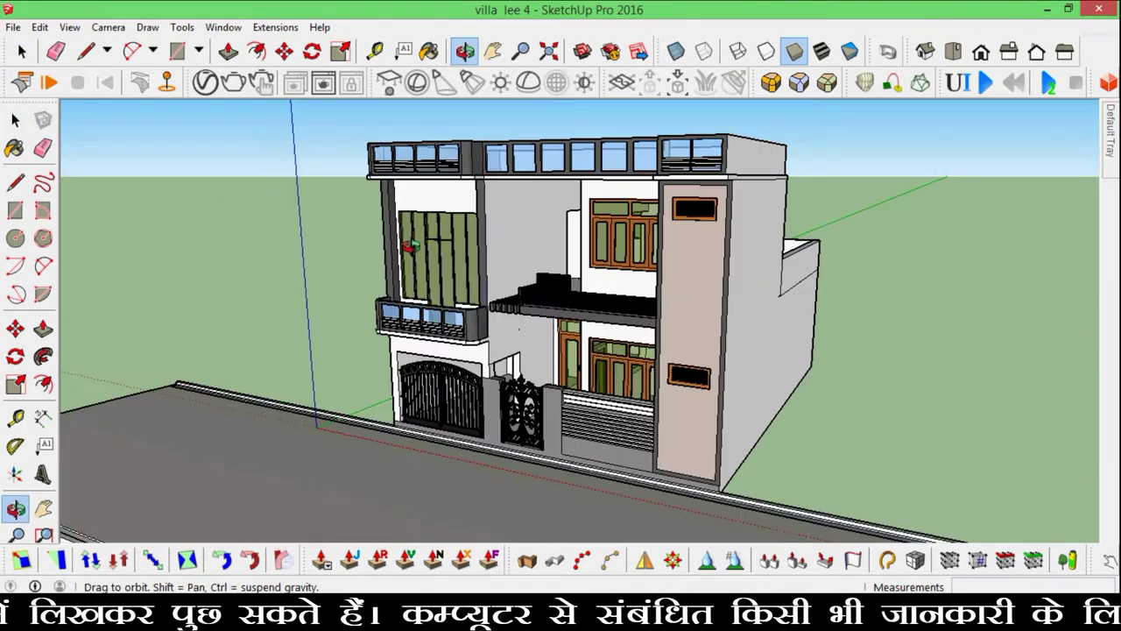
scroll(412, 247, "up", 1)
scroll(421, 245, "up", 2)
scroll(434, 244, "up", 1)
scroll(447, 242, "up", 2)
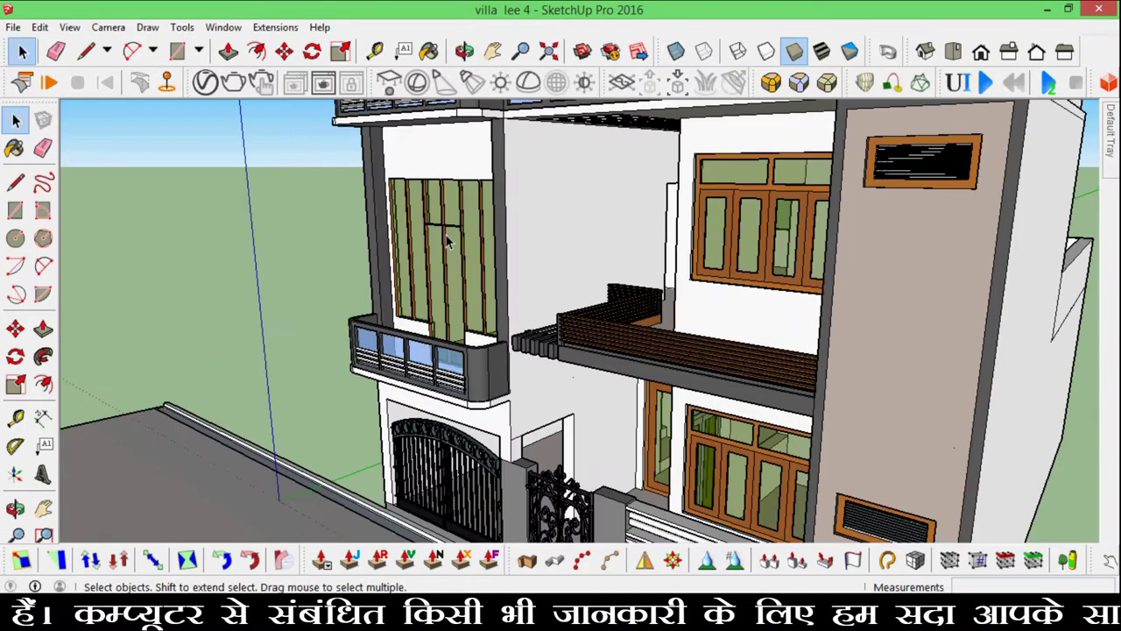
scroll(450, 238, "down", 2)
scroll(456, 254, "down", 2)
mouse_move(460, 263)
middle_mouse_down()
mouse_move(483, 317)
mouse_move(596, 358)
mouse_move(826, 319)
mouse_move(571, 258)
mouse_move(530, 107)
mouse_move(535, 149)
middle_mouse_up()
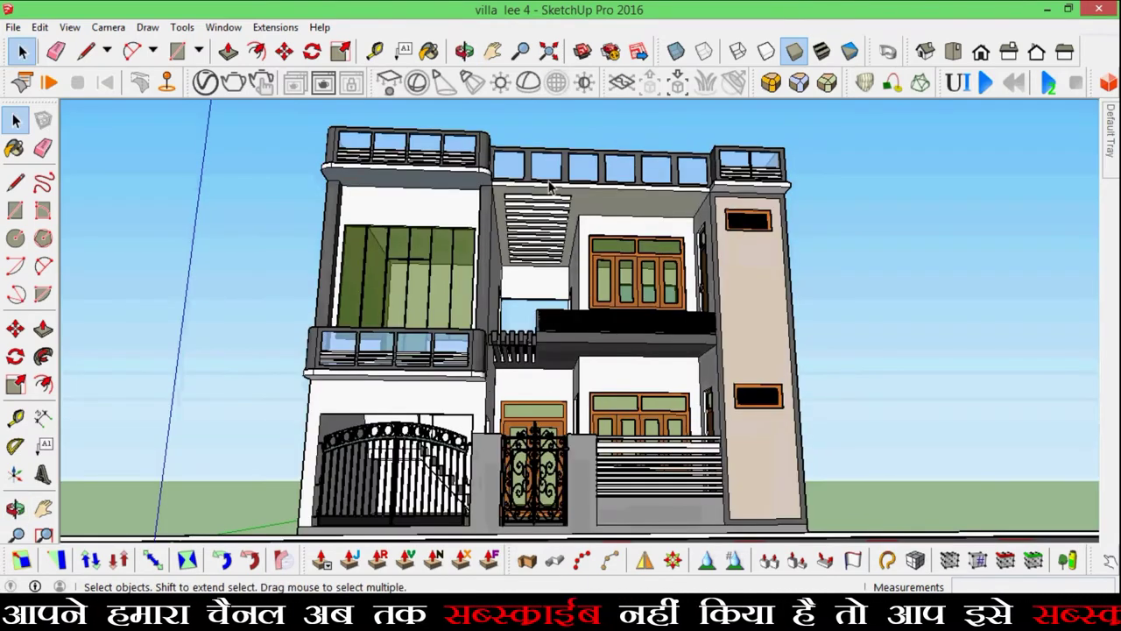
scroll(550, 186, "up", 3)
middle_click_drag(550, 187, 551, 228)
mouse_move(546, 82)
middle_mouse_down()
mouse_move(492, 211)
mouse_move(581, 344)
mouse_move(584, 451)
mouse_move(570, 293)
mouse_move(428, 454)
mouse_move(288, 430)
mouse_move(518, 404)
mouse_move(633, 288)
mouse_move(711, 427)
mouse_move(881, 514)
mouse_move(871, 456)
middle_mouse_up()
scroll(491, 211, "down", 3)
scroll(581, 345, "up", 2)
scroll(583, 450, "down", 3)
scroll(632, 287, "down", 3)
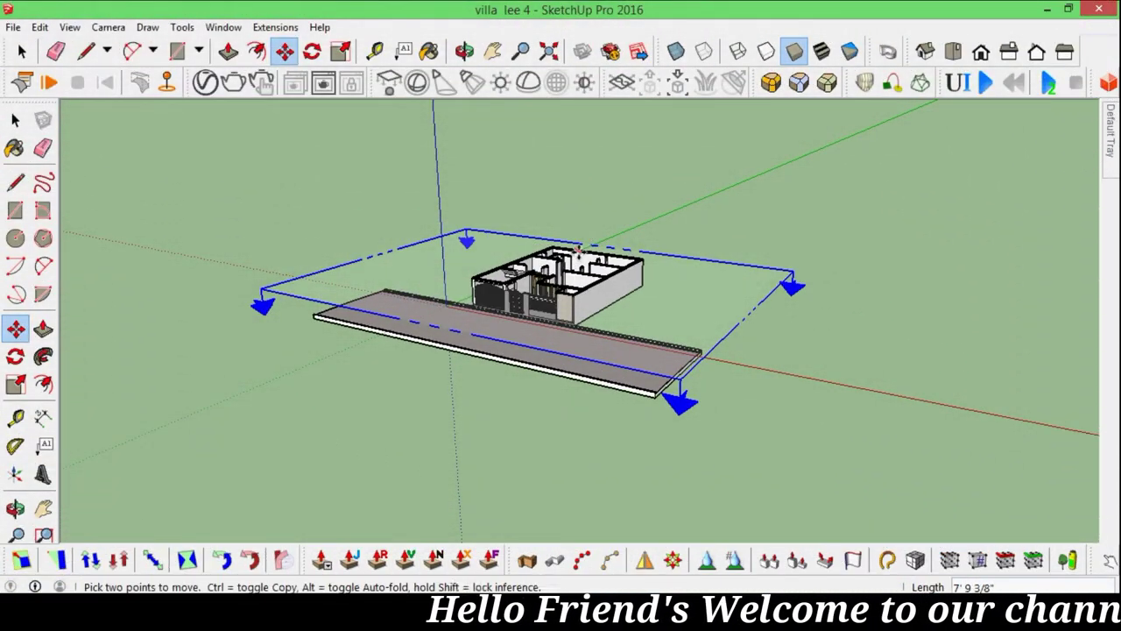
scroll(491, 233, "up", 2)
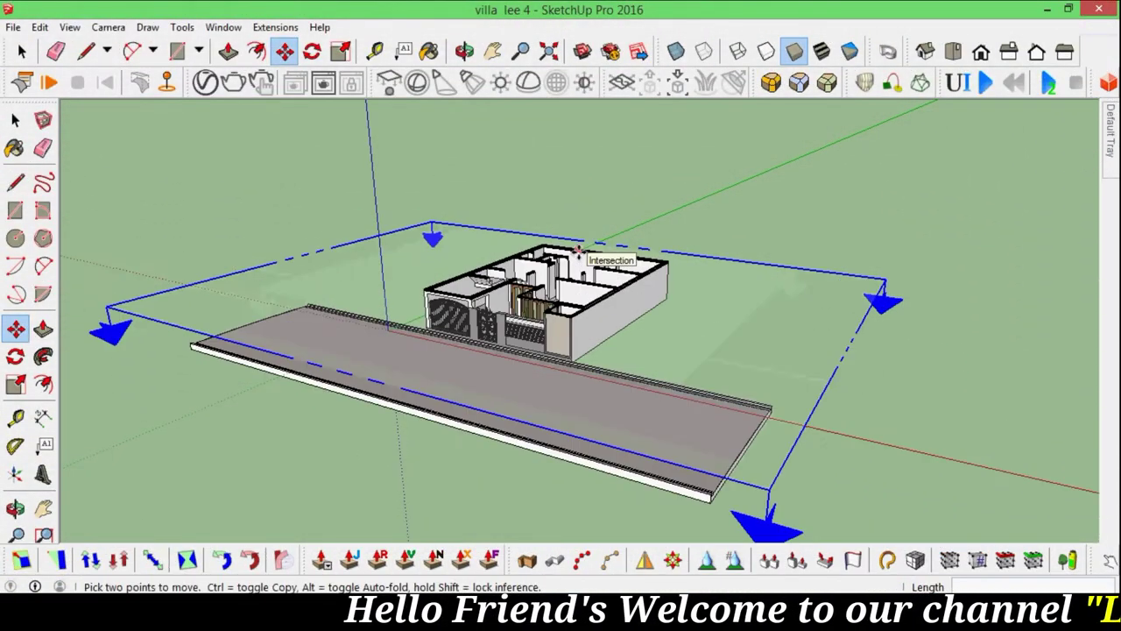
scroll(544, 245, "up", 3)
scroll(614, 228, "up", 3)
scroll(657, 302, "down", 2)
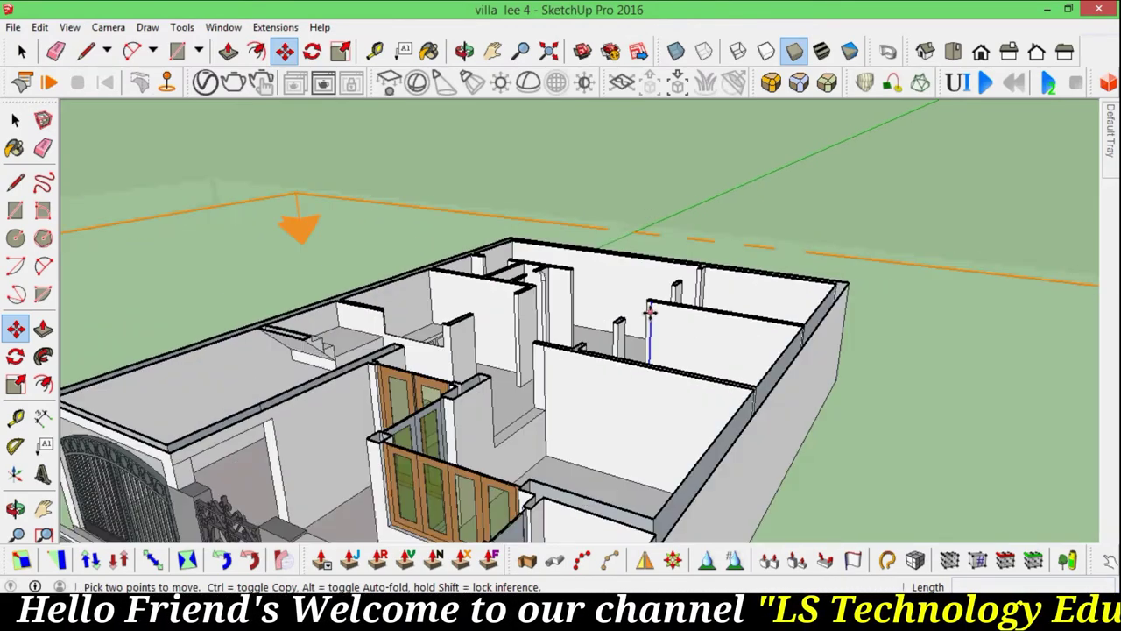
- Inspect the side wall, stairs and ground floor, ending facing the front gate and road
mouse_move(650, 311)
middle_mouse_down()
mouse_move(688, 304)
mouse_move(469, 305)
middle_mouse_up()
scroll(688, 302, "up", 2)
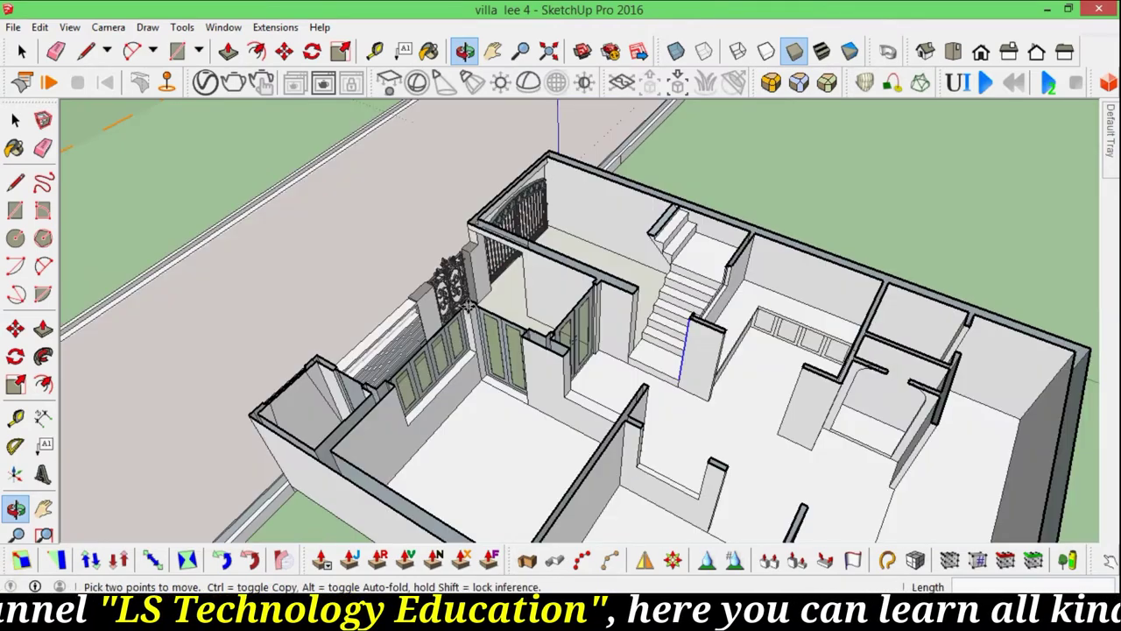
scroll(469, 305, "down", 3)
scroll(469, 305, "down", 2)
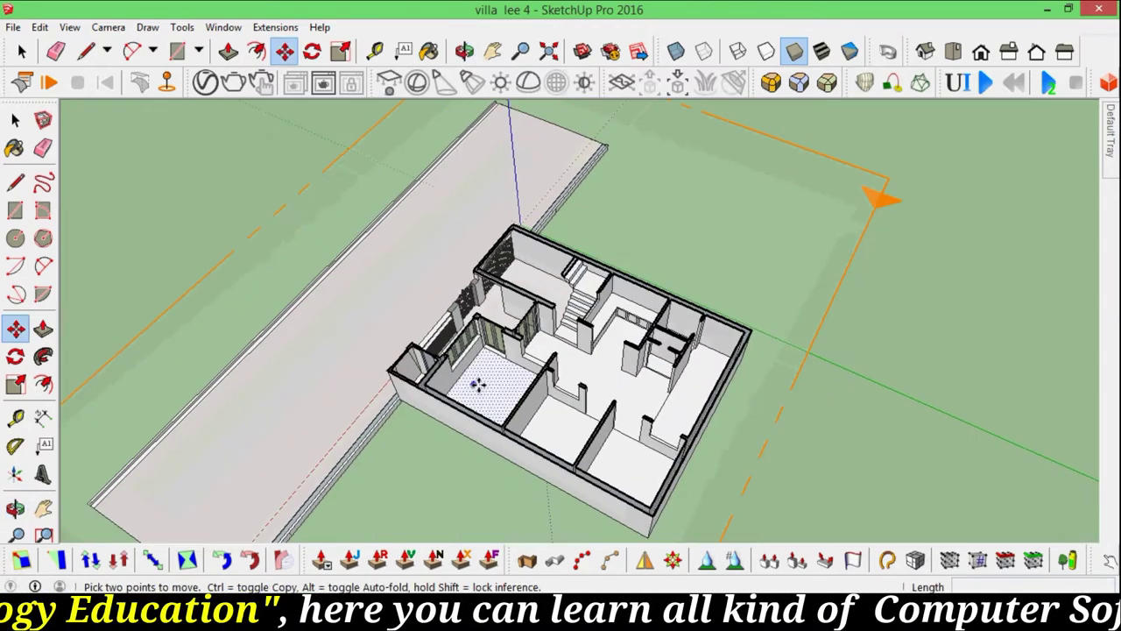
scroll(477, 386, "up", 1)
mouse_move(477, 386)
middle_mouse_down()
mouse_move(540, 363)
mouse_move(526, 325)
middle_mouse_up()
scroll(529, 321, "up", 2)
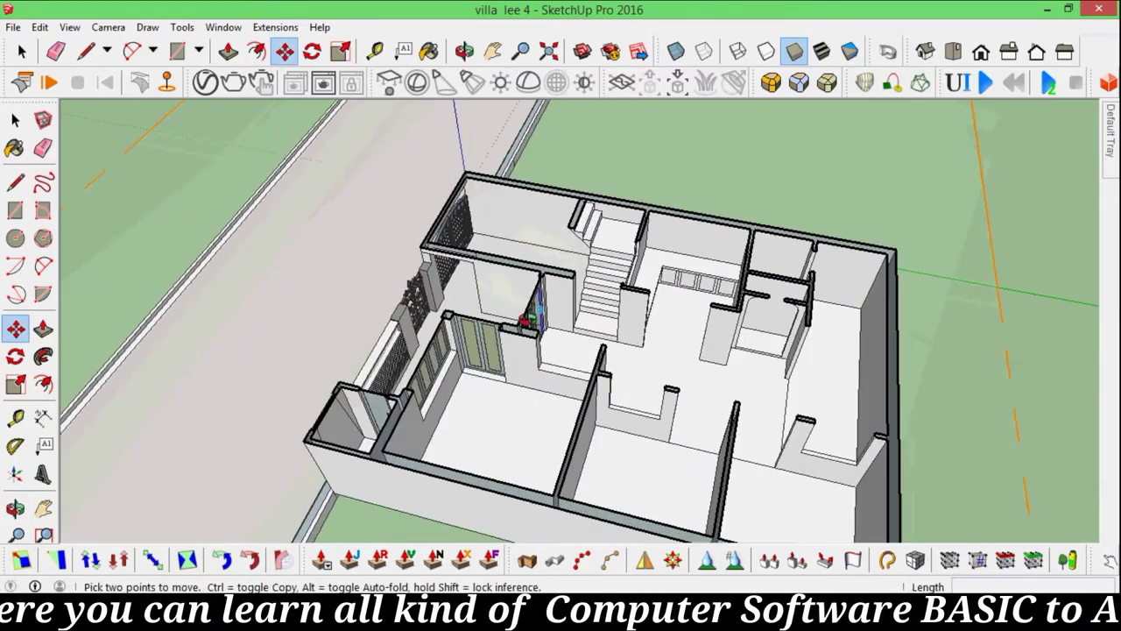
scroll(530, 322, "up", 1)
scroll(560, 333, "up", 2)
scroll(715, 350, "up", 2)
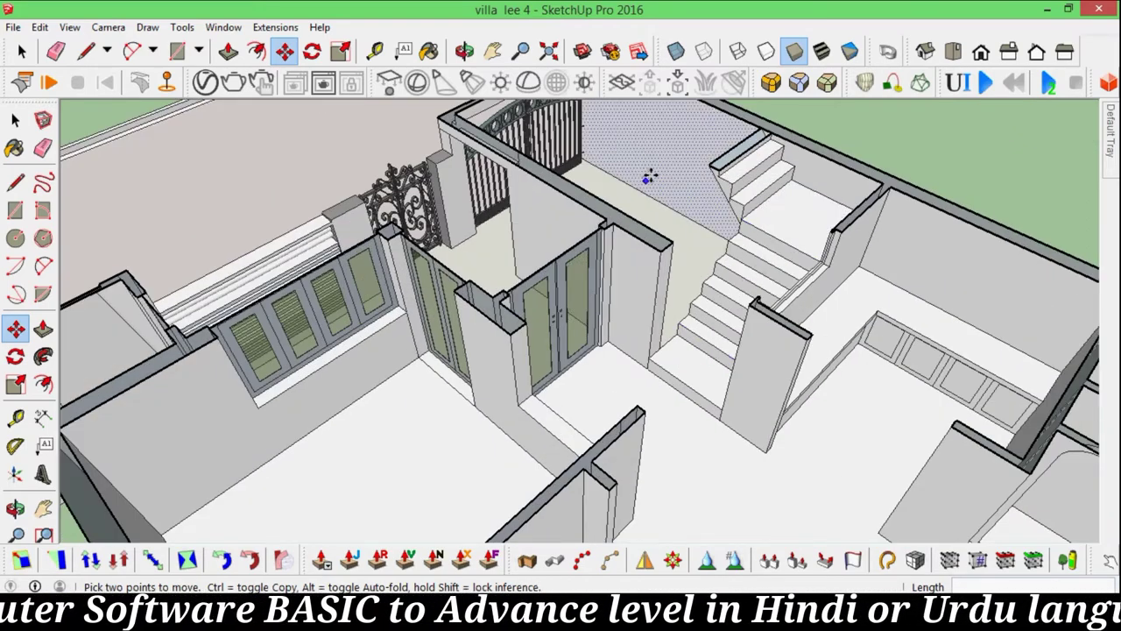
scroll(648, 177, "down", 1)
scroll(675, 281, "down", 2)
scroll(692, 380, "down", 3)
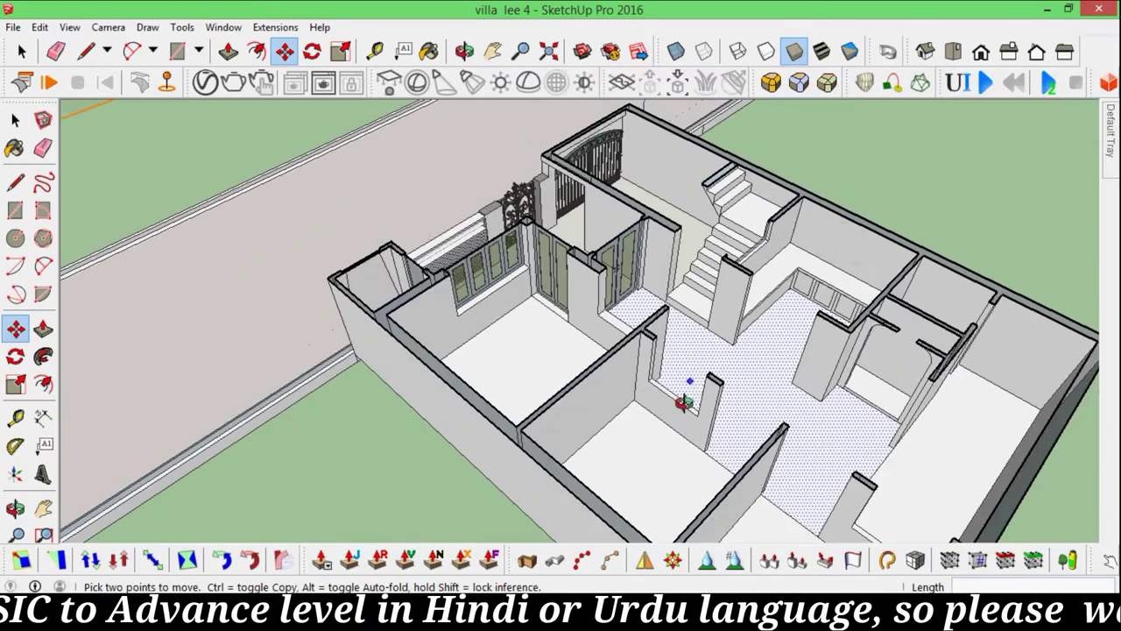
mouse_move(683, 401)
middle_mouse_down()
mouse_move(155, 392)
mouse_move(564, 205)
middle_mouse_up()
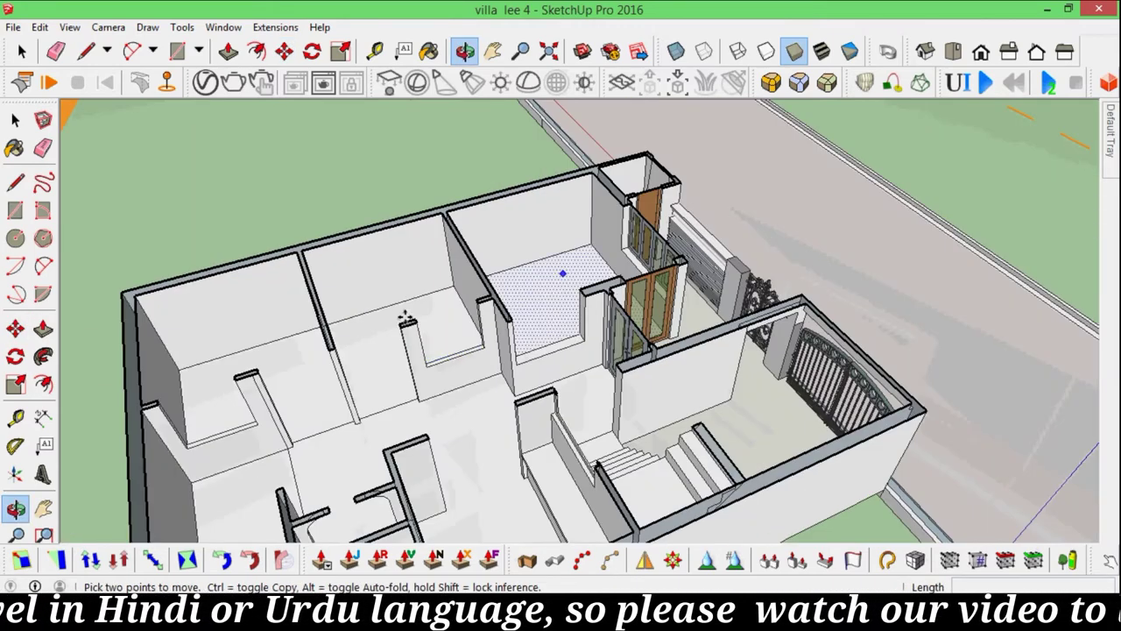
scroll(442, 285, "up", 1)
scroll(448, 287, "down", 1)
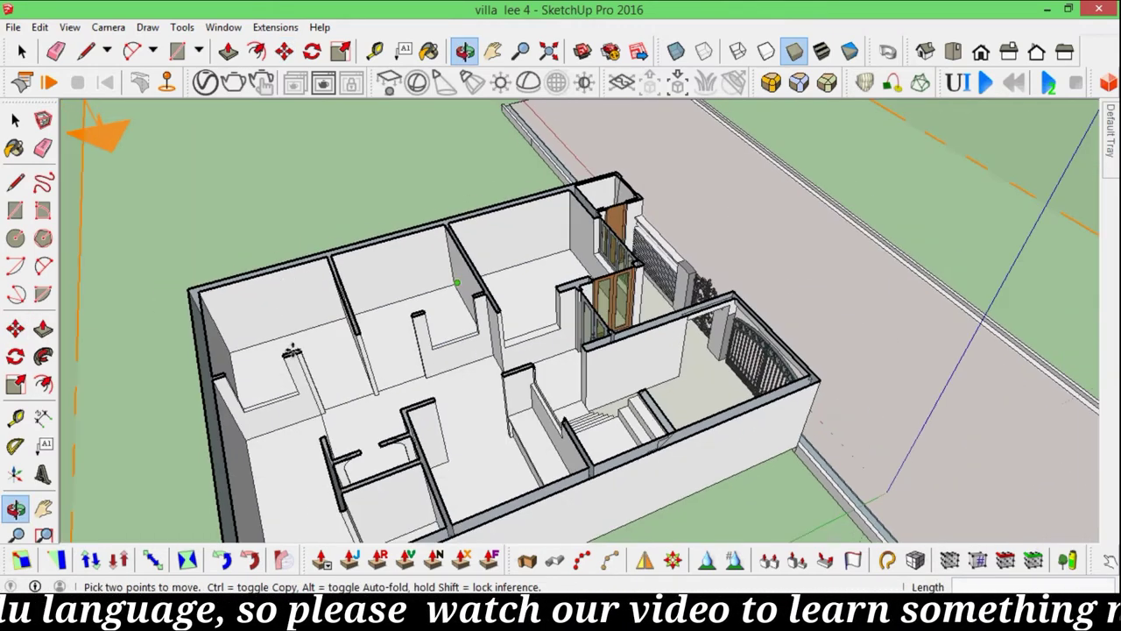
scroll(310, 333, "up", 1)
scroll(304, 330, "down", 1)
middle_click_drag(298, 328, 296, 345)
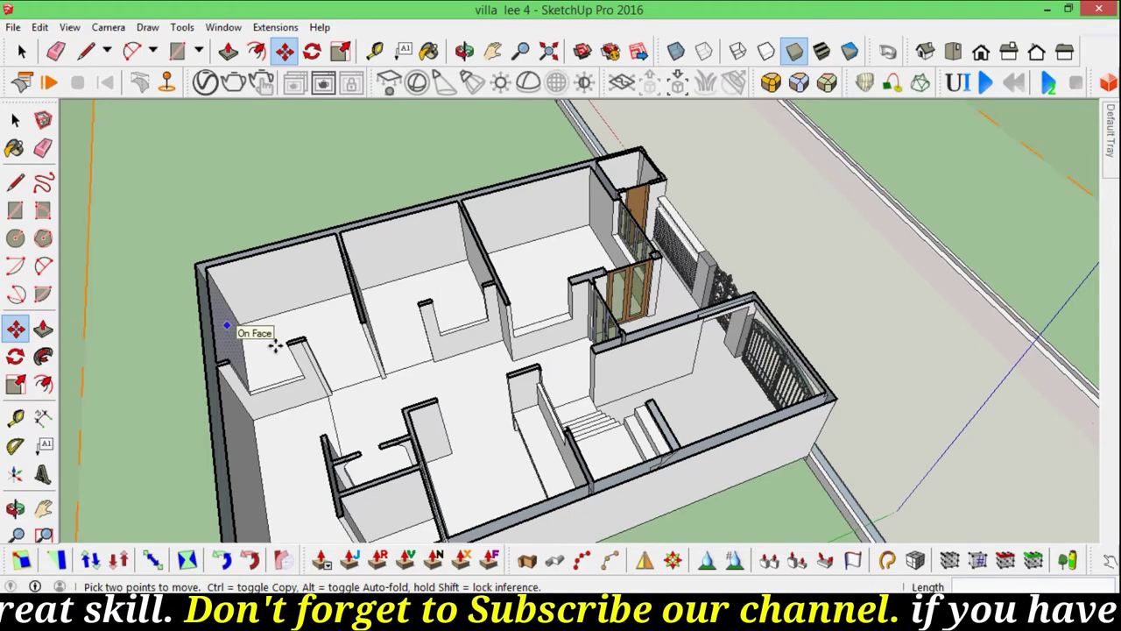
mouse_move(351, 412)
middle_mouse_down()
mouse_move(1043, 333)
mouse_move(981, 325)
mouse_move(479, 364)
mouse_move(431, 307)
middle_mouse_up()
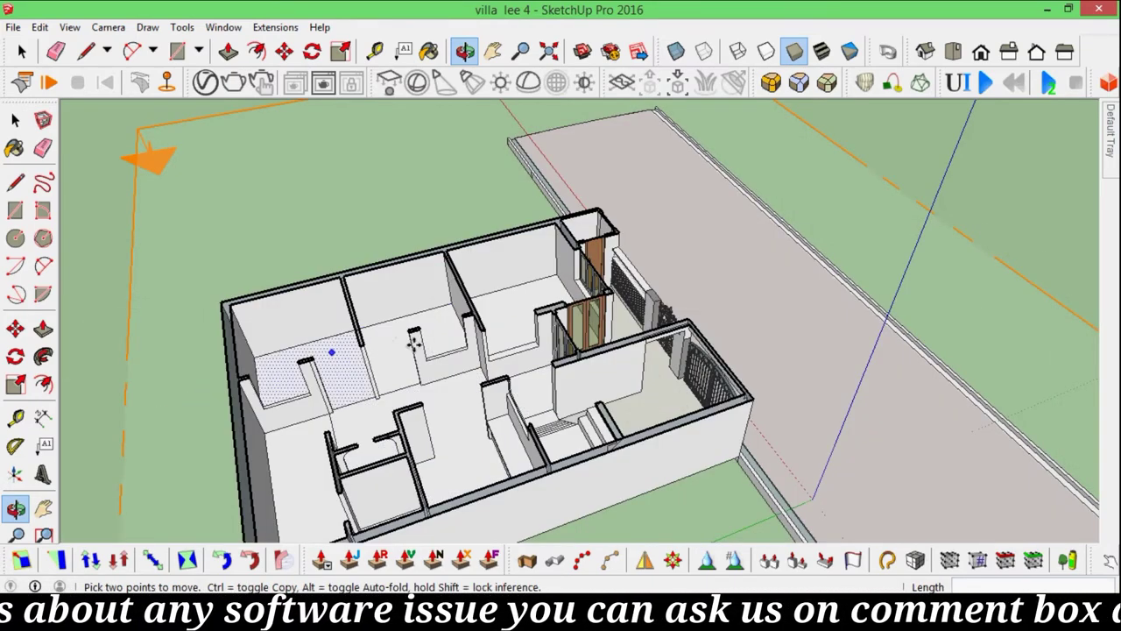
- Turn the view so the house faces the other way and look at it from higher
middle_click(526, 294)
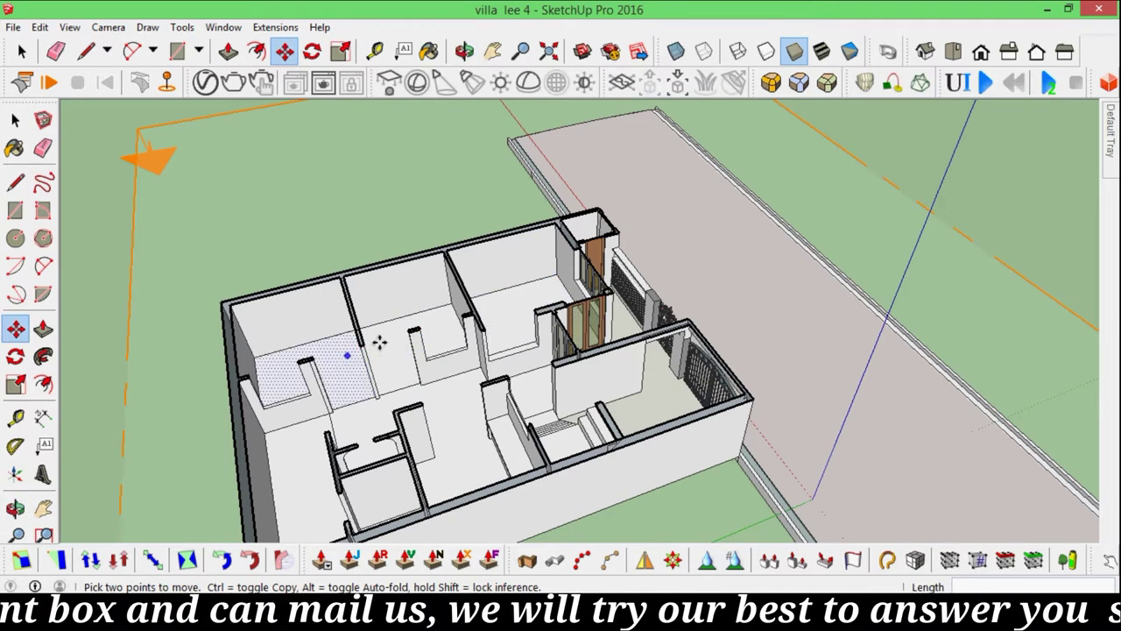
middle_click(396, 414)
mouse_move(396, 414)
middle_mouse_down()
mouse_move(745, 371)
mouse_move(749, 386)
mouse_move(549, 344)
middle_mouse_up()
scroll(743, 366, "up", 2)
scroll(751, 394, "up", 2)
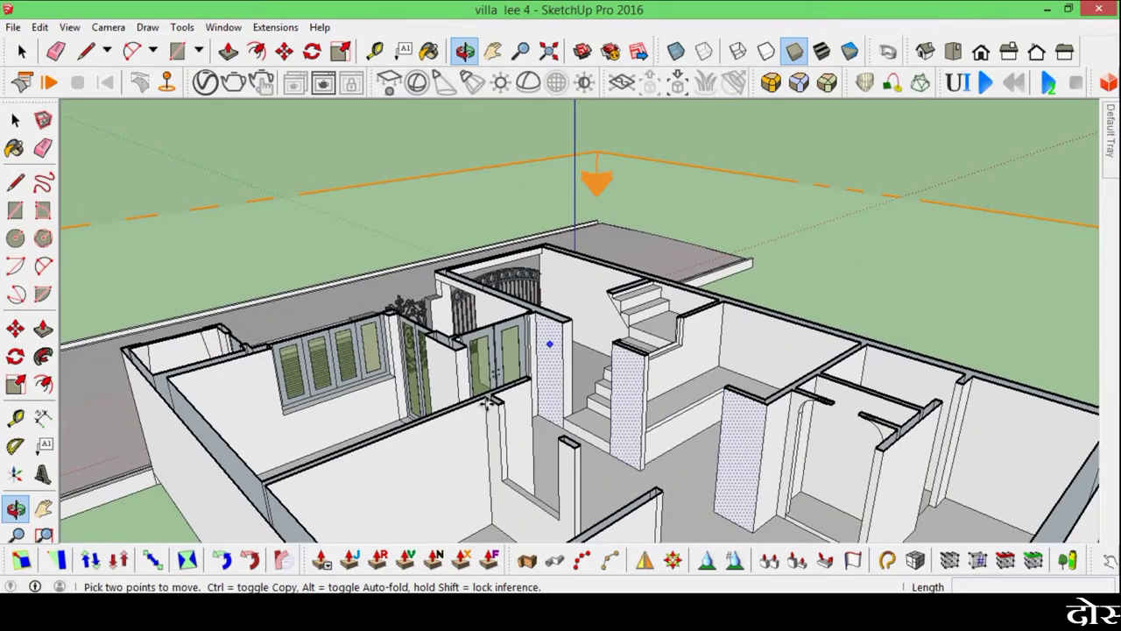
scroll(425, 350, "down", 5)
scroll(573, 410, "up", 3)
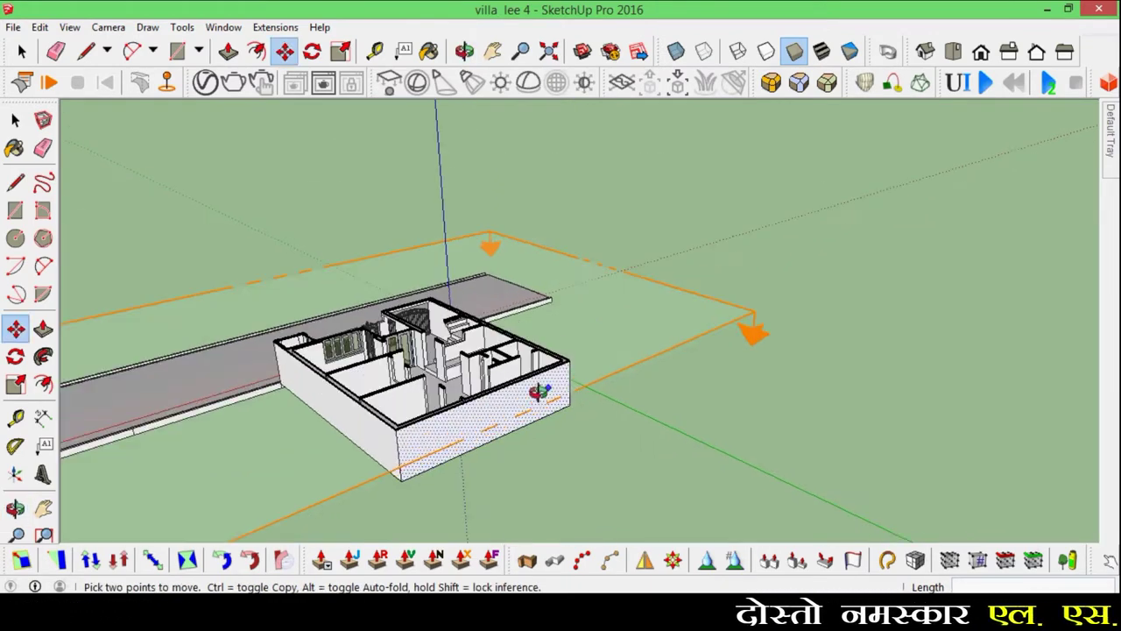
mouse_move(570, 412)
middle_mouse_down()
mouse_move(504, 419)
mouse_move(517, 412)
middle_mouse_up()
scroll(535, 377, "up", 3)
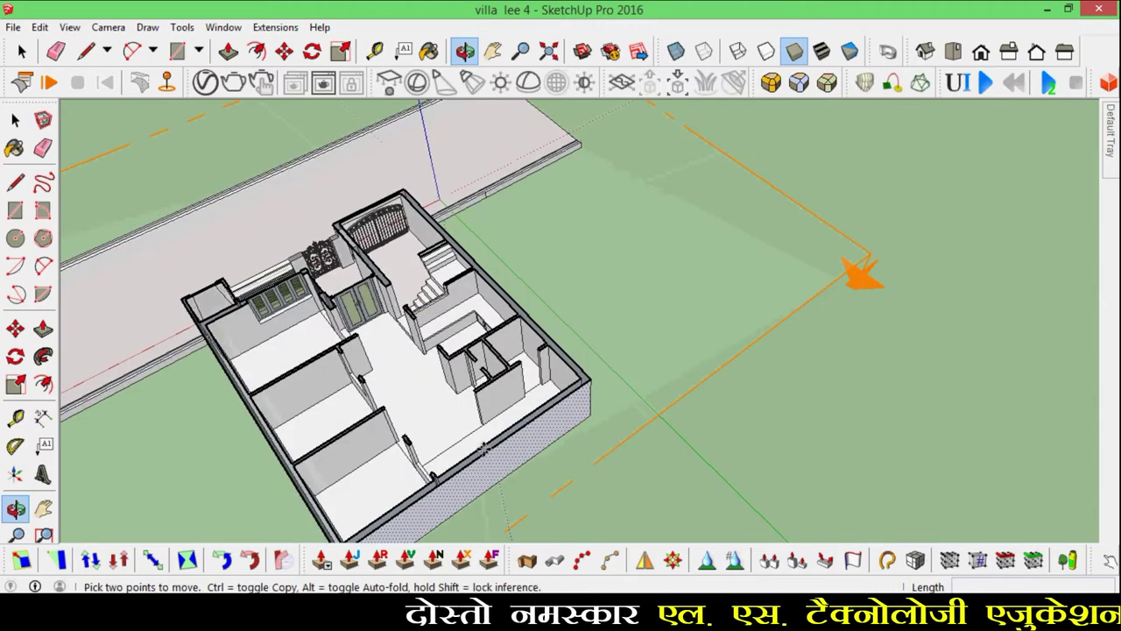
scroll(543, 368, "up", 1)
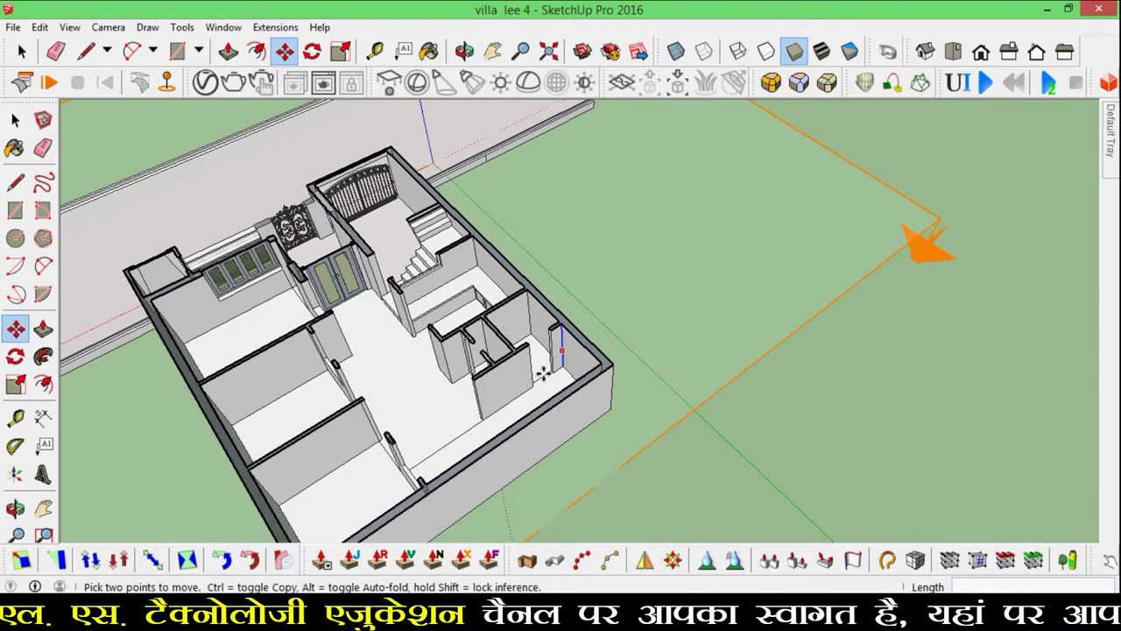
mouse_move(552, 351)
middle_mouse_down()
mouse_move(708, 340)
mouse_move(534, 403)
middle_mouse_up()
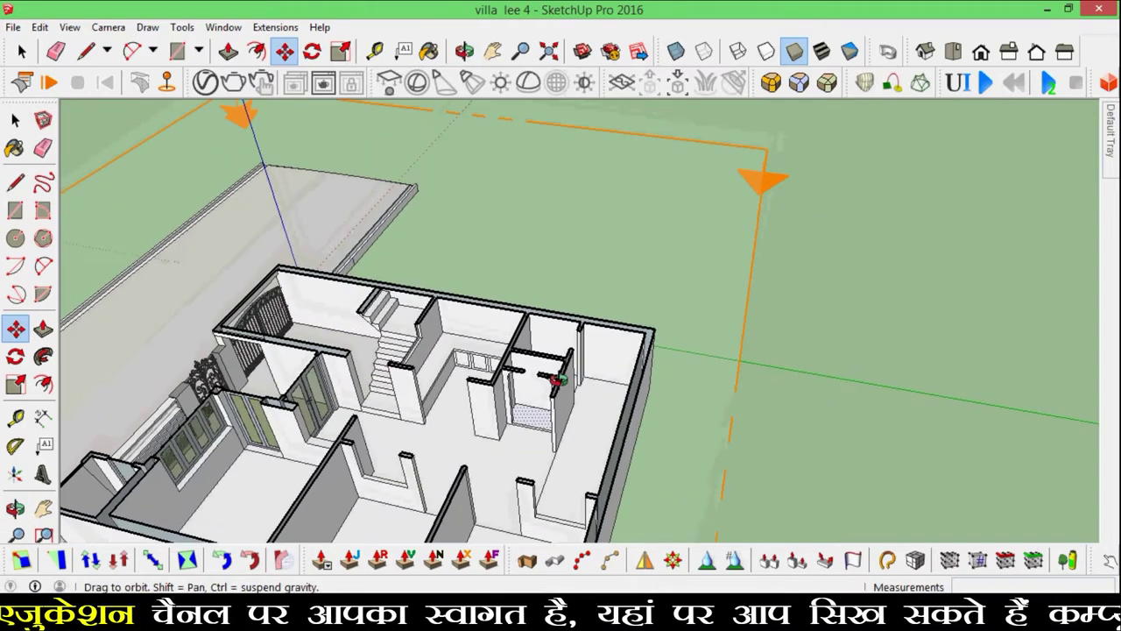
scroll(519, 410, "up", 3)
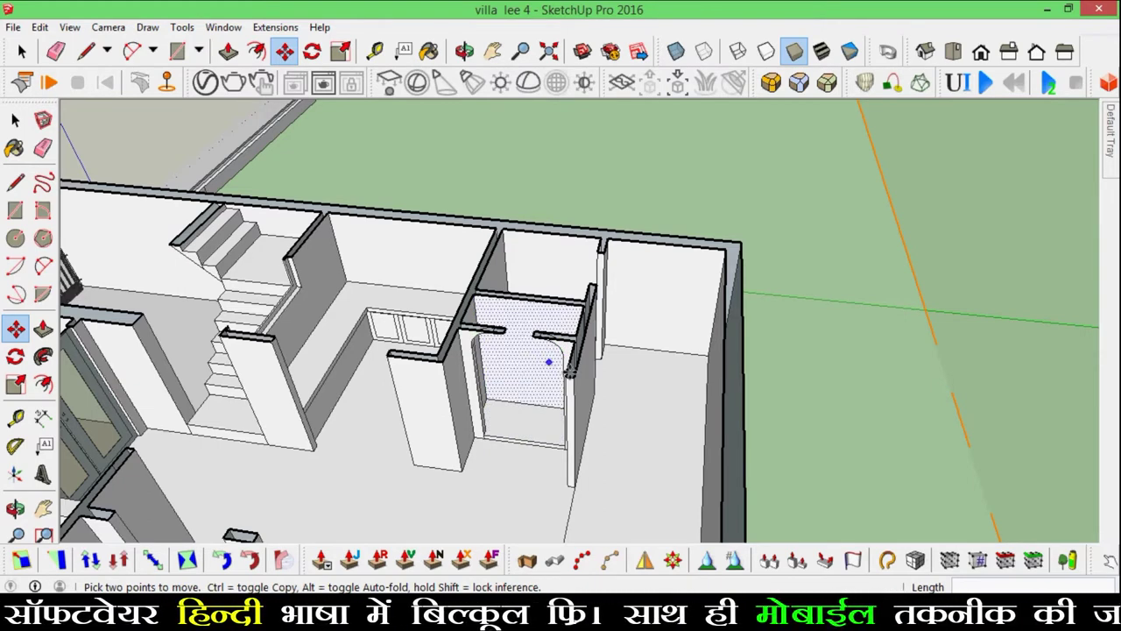
mouse_move(528, 395)
middle_mouse_down()
mouse_move(525, 370)
mouse_move(542, 377)
mouse_move(704, 266)
mouse_move(722, 286)
mouse_move(708, 337)
middle_mouse_up()
scroll(542, 376, "down", 3)
scroll(550, 394, "down", 2)
scroll(721, 293, "down", 2)
scroll(710, 313, "down", 2)
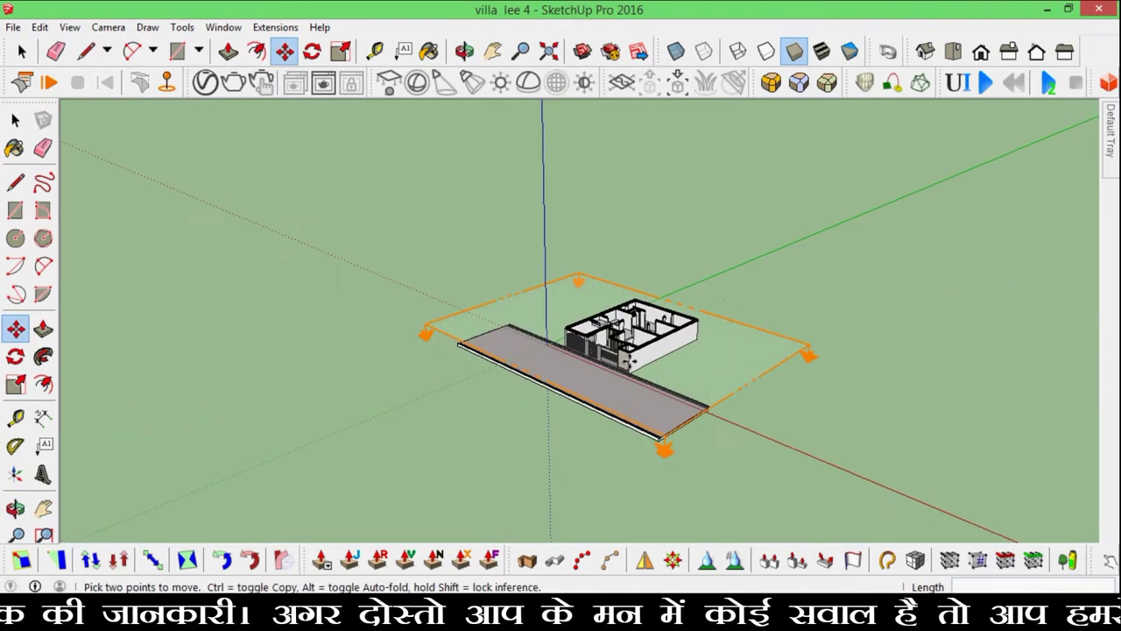
scroll(706, 340, "up", 2)
scroll(707, 341, "up", 2)
- Move the upper-floor groups vertically up onto the ground-floor walls
key("m")
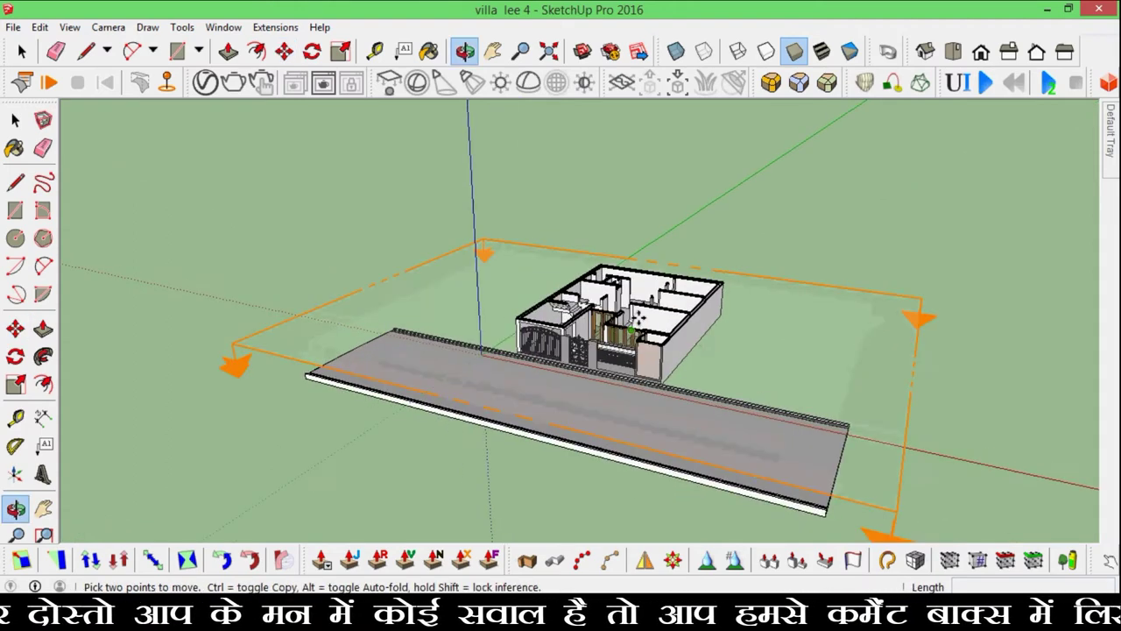
scroll(666, 329, "up", 1)
scroll(637, 316, "up", 3)
key("m")
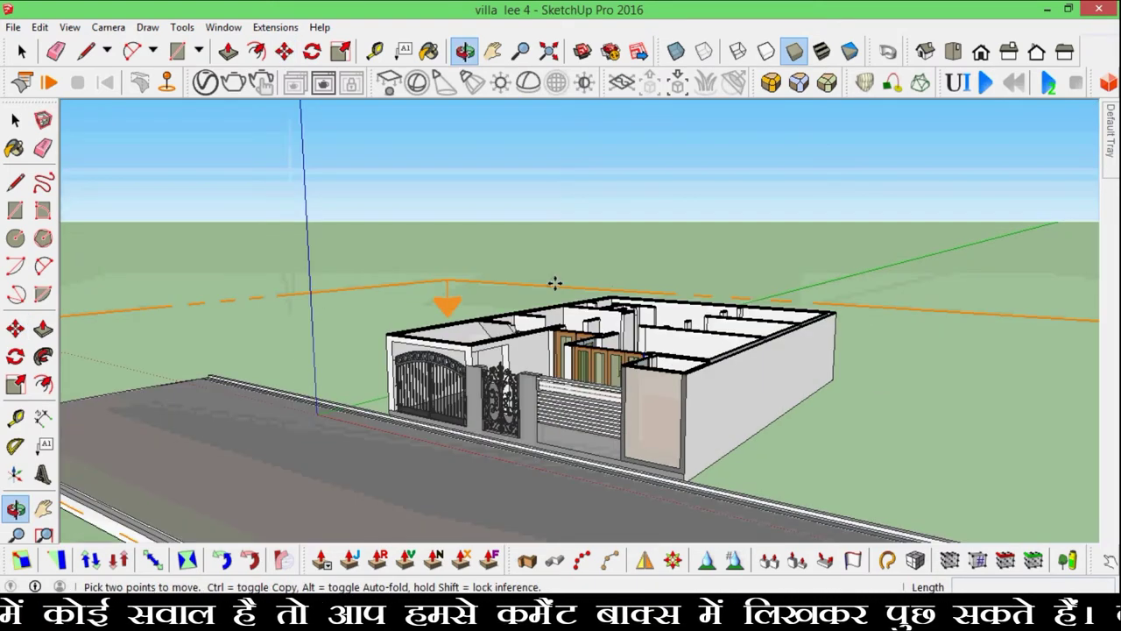
left_click(446, 305)
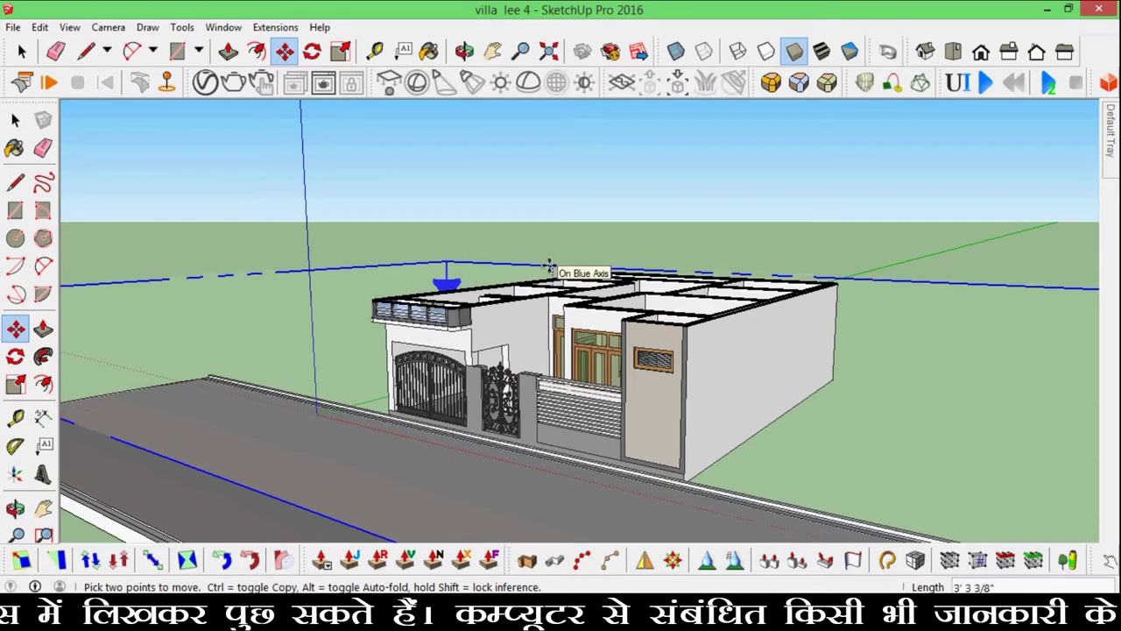
mouse_move(549, 265)
middle_mouse_down()
mouse_move(639, 457)
mouse_move(383, 403)
mouse_move(461, 478)
mouse_move(926, 406)
mouse_move(927, 325)
mouse_move(869, 336)
mouse_move(650, 220)
middle_mouse_up()
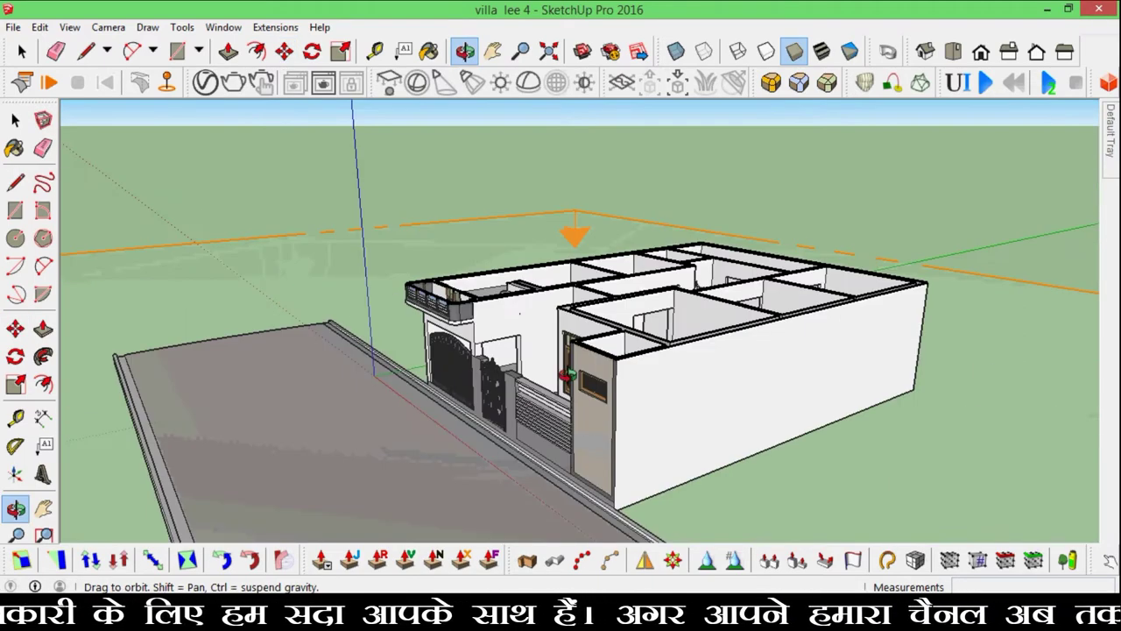
left_click(650, 220)
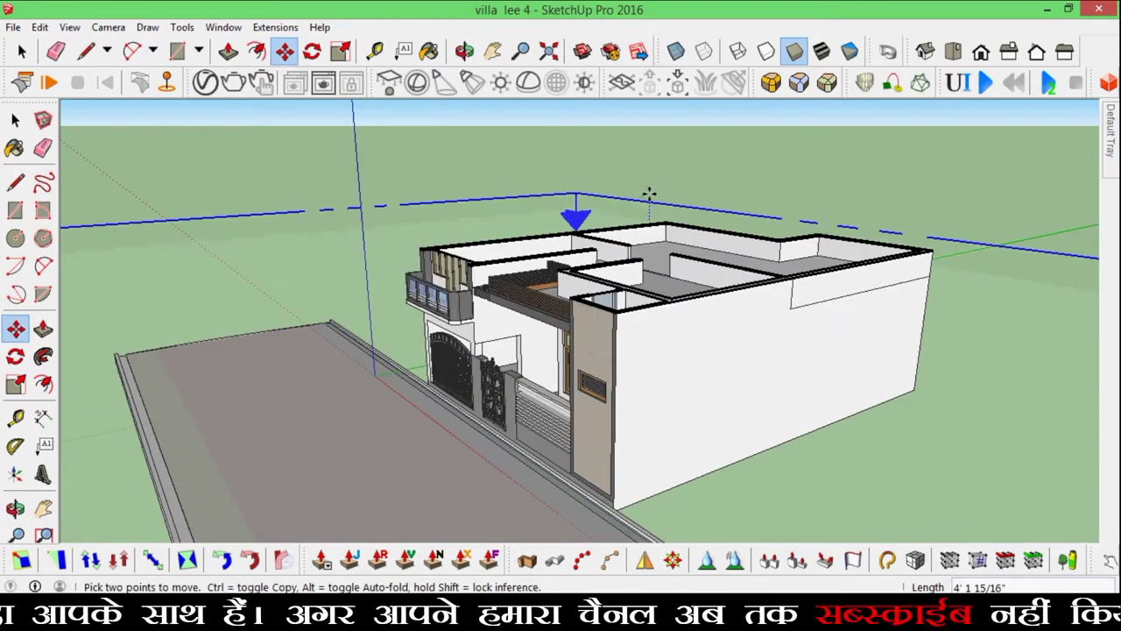
left_click(545, 389)
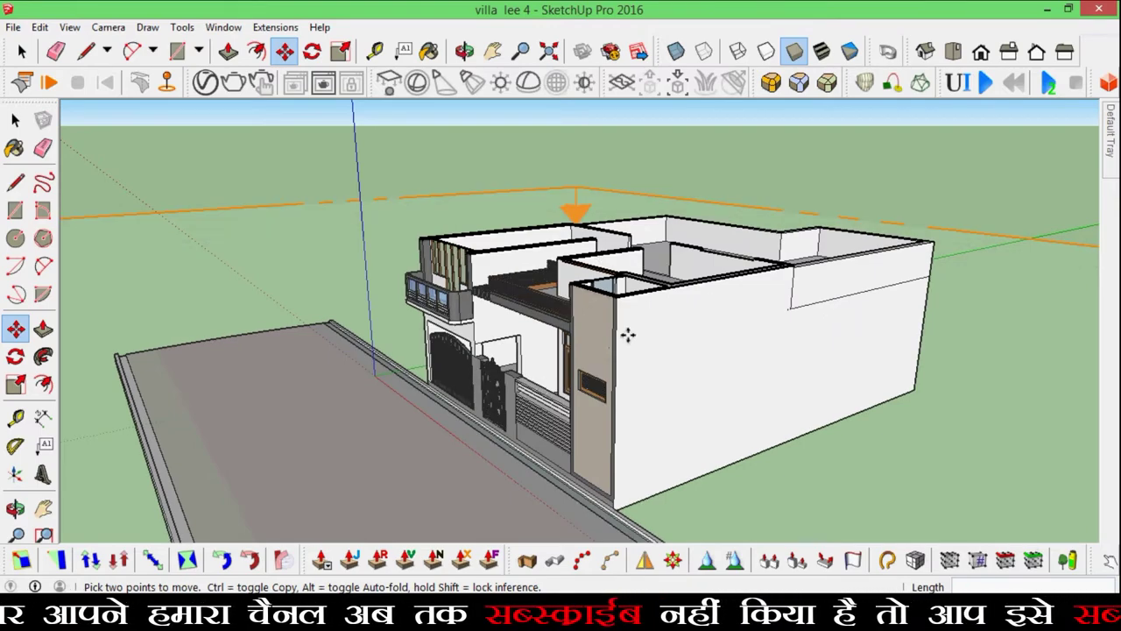
mouse_move(631, 333)
middle_mouse_down()
mouse_move(533, 458)
mouse_move(657, 490)
mouse_move(681, 475)
middle_mouse_up()
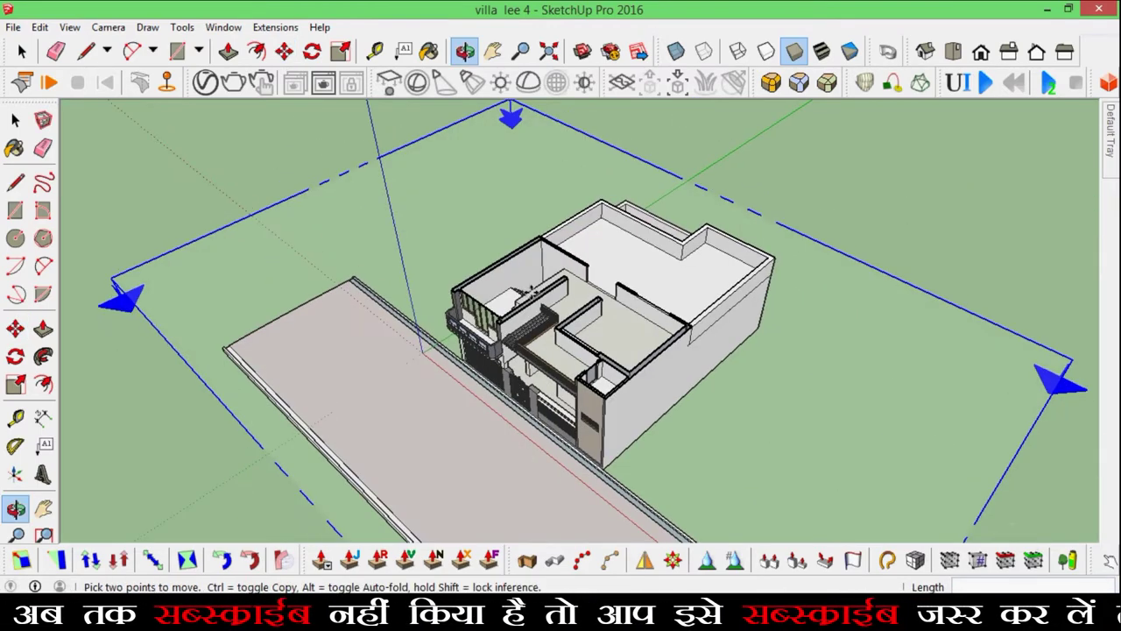
key("o")
mouse_move(788, 394)
left_mouse_down()
mouse_move(1060, 277)
mouse_move(995, 427)
mouse_move(666, 351)
left_mouse_up()
scroll(648, 350, "up", 3)
scroll(714, 358, "up", 3)
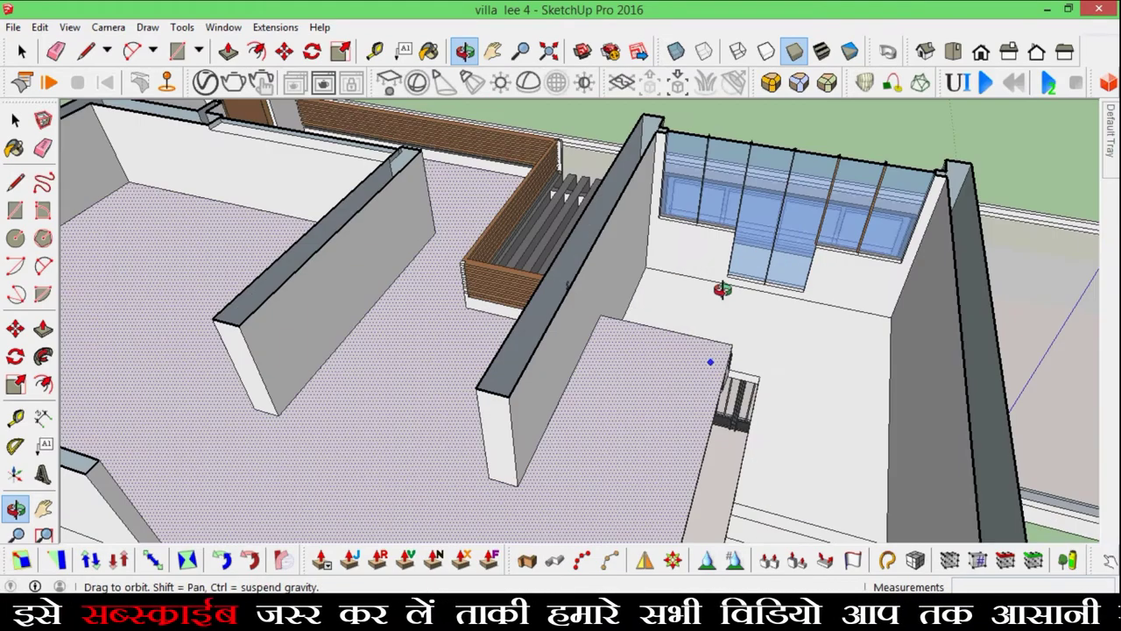
scroll(787, 361, "up", 2)
mouse_move(787, 361)
left_mouse_down()
mouse_move(385, 426)
mouse_move(243, 405)
left_mouse_up()
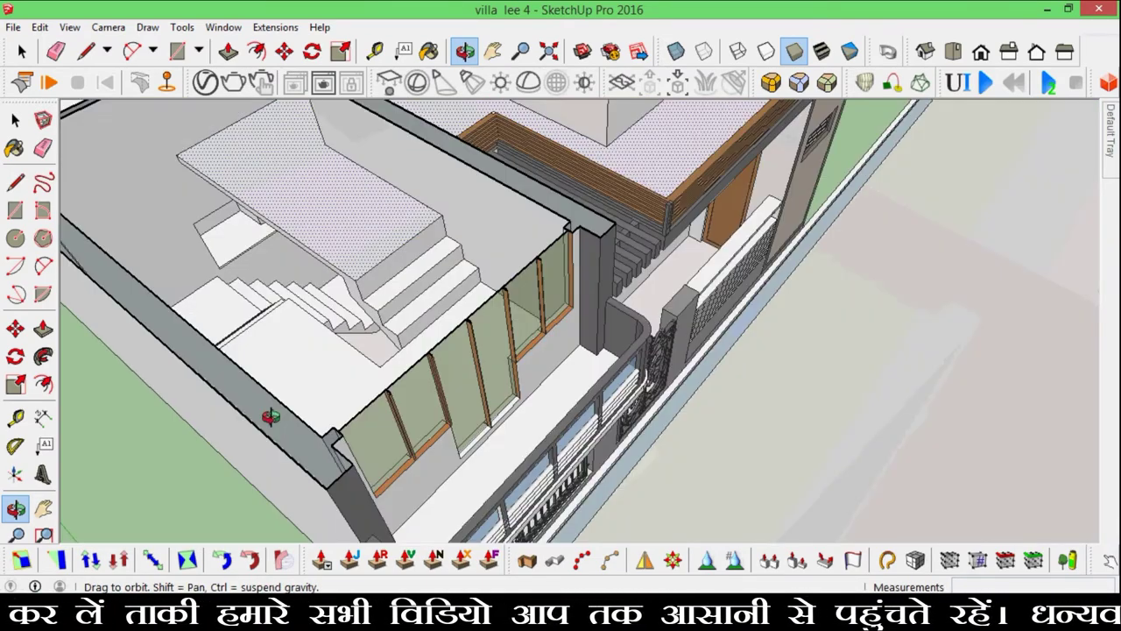
scroll(280, 429, "up", 2)
scroll(253, 436, "up", 2)
scroll(420, 356, "down", 3)
mouse_move(420, 356)
left_mouse_down()
mouse_move(476, 263)
mouse_move(458, 368)
mouse_move(461, 286)
left_mouse_up()
key("m")
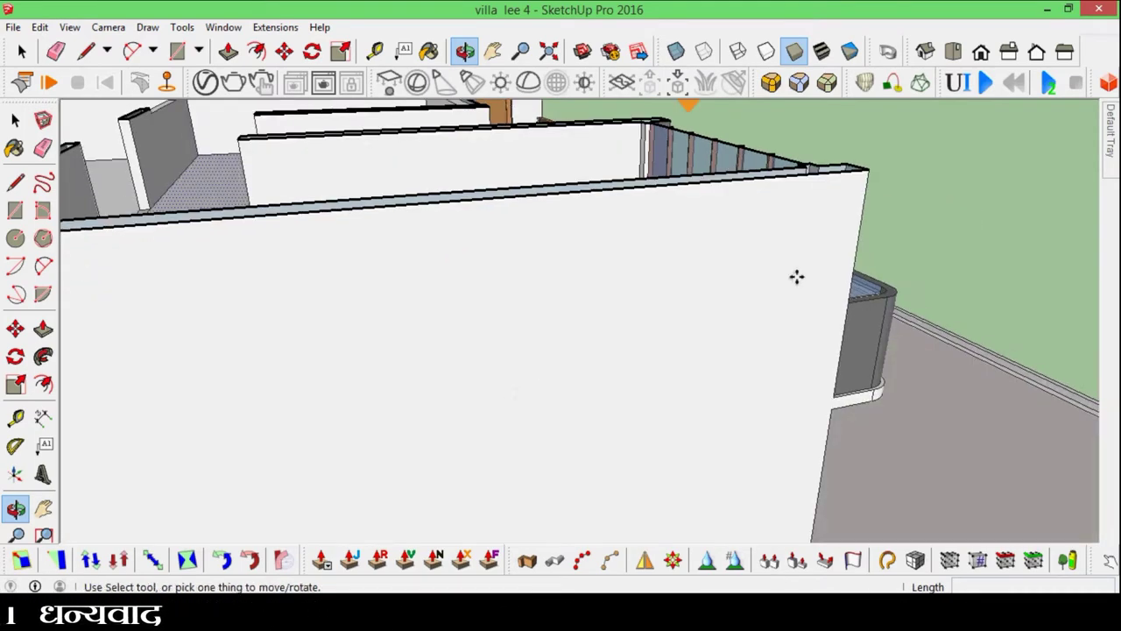
scroll(478, 306, "down", 10)
- Lift the upper-floor group along the blue axis onto the ground floor
key("m")
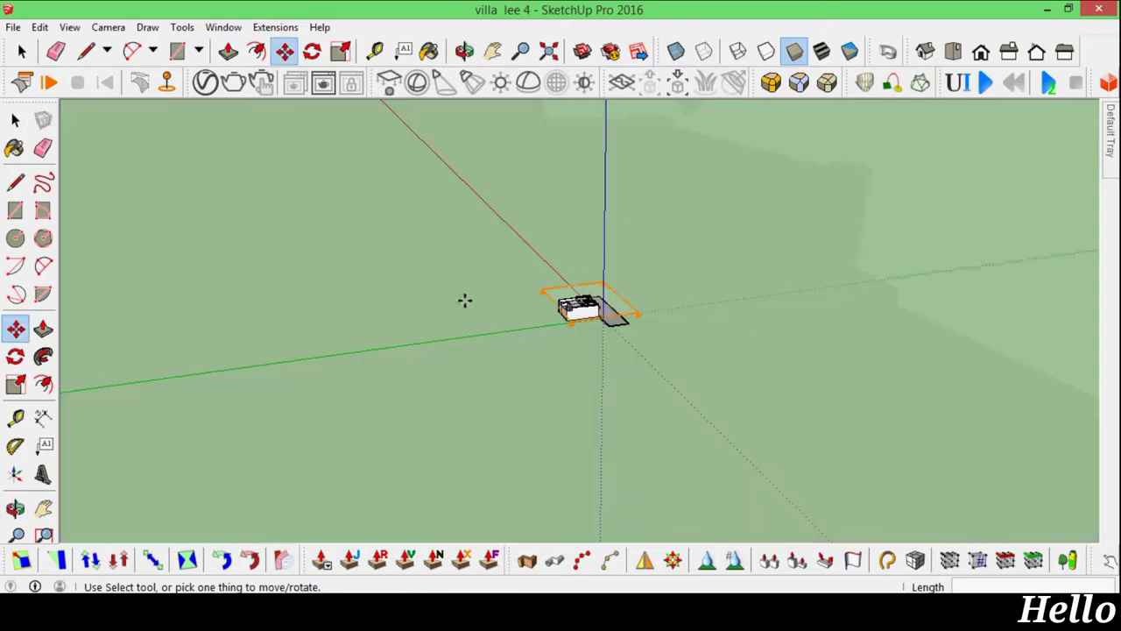
scroll(565, 300, "up", 1)
scroll(568, 295, "up", 2)
scroll(561, 293, "up", 3)
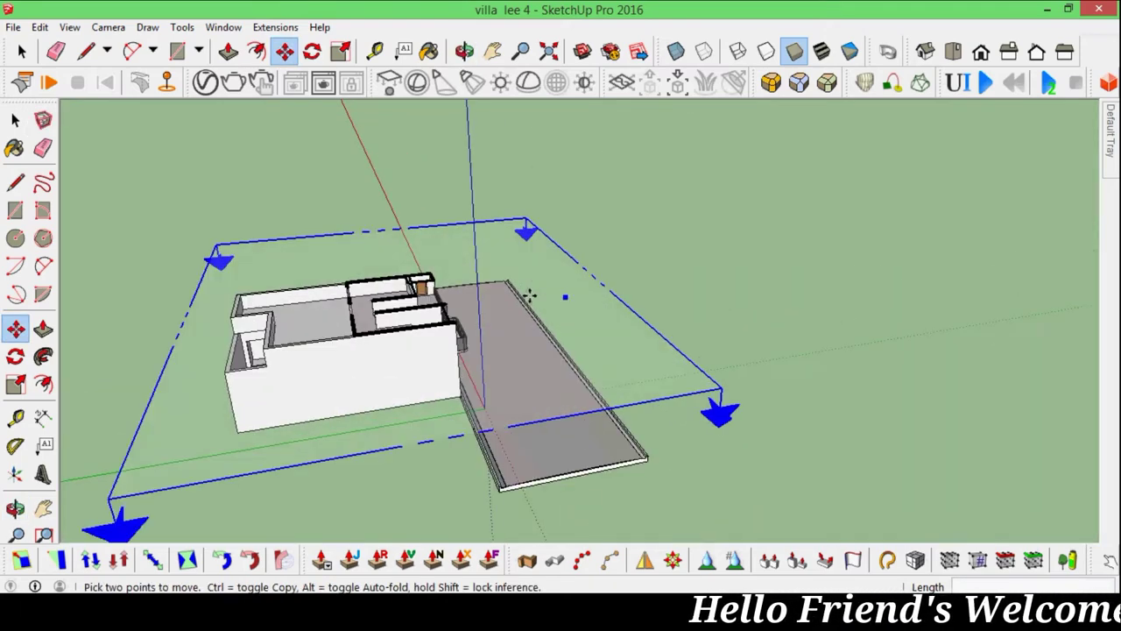
left_click(516, 216)
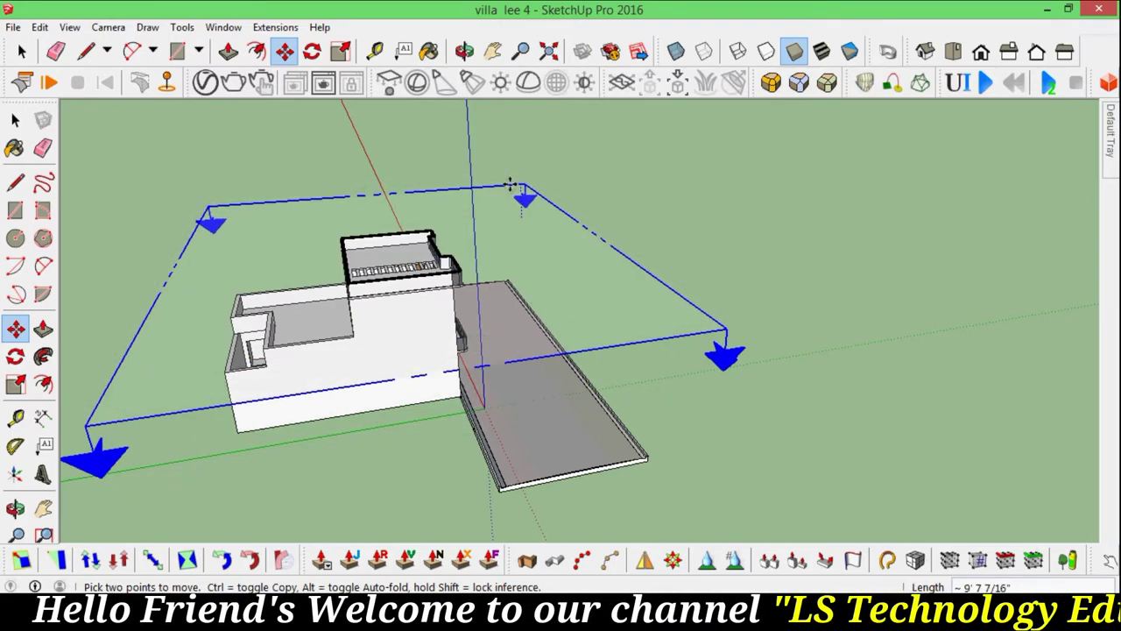
middle_click_drag(385, 331, 250, 330)
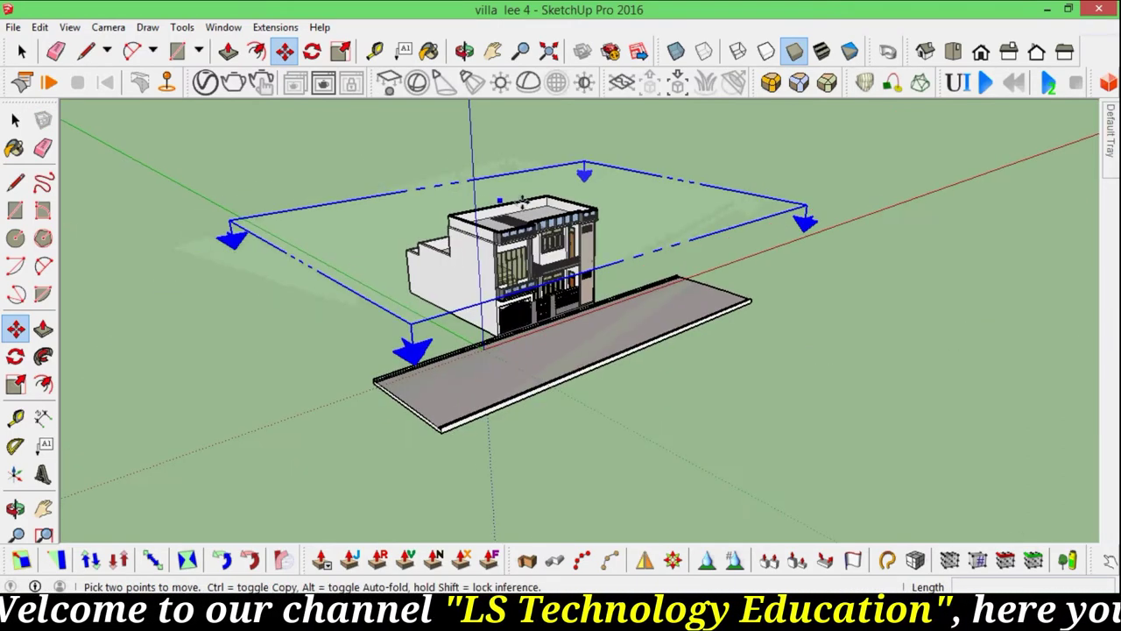
scroll(522, 202, "up", 3)
scroll(522, 201, "up", 2)
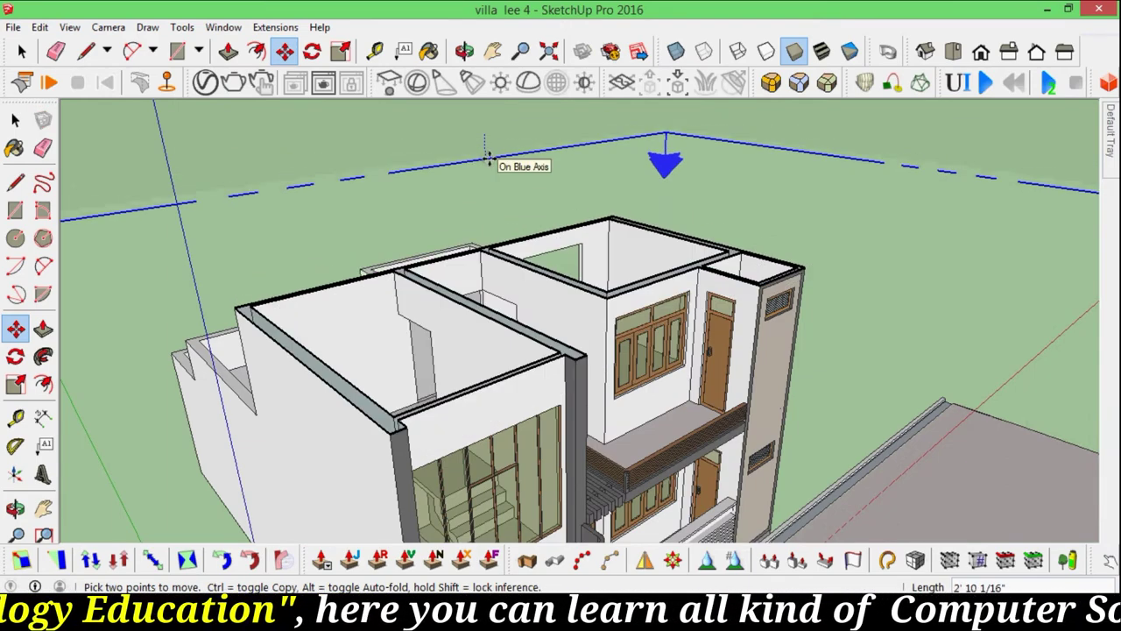
scroll(525, 324, "down", 2)
mouse_move(525, 324)
middle_mouse_down()
mouse_move(420, 341)
mouse_move(373, 325)
mouse_move(376, 225)
mouse_move(514, 216)
mouse_move(581, 359)
mouse_move(355, 141)
middle_mouse_up()
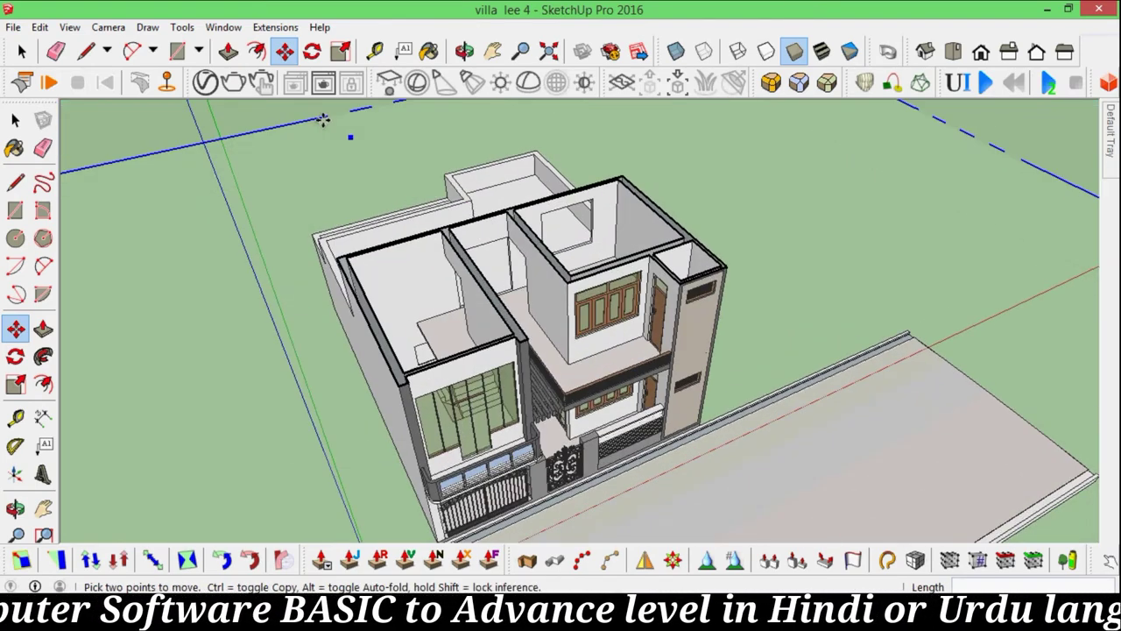
- Raise the roof slab vertically to cap the upper storey and view the assembled villa
left_click(326, 122)
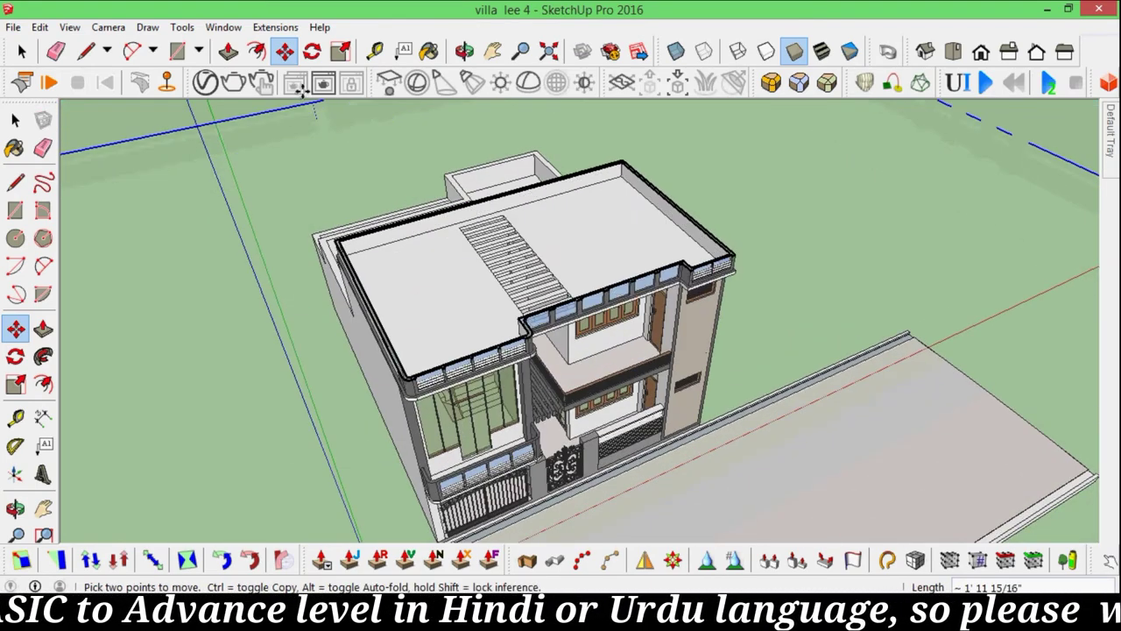
scroll(307, 101, "up", 1)
scroll(302, 99, "up", 1)
scroll(298, 97, "up", 1)
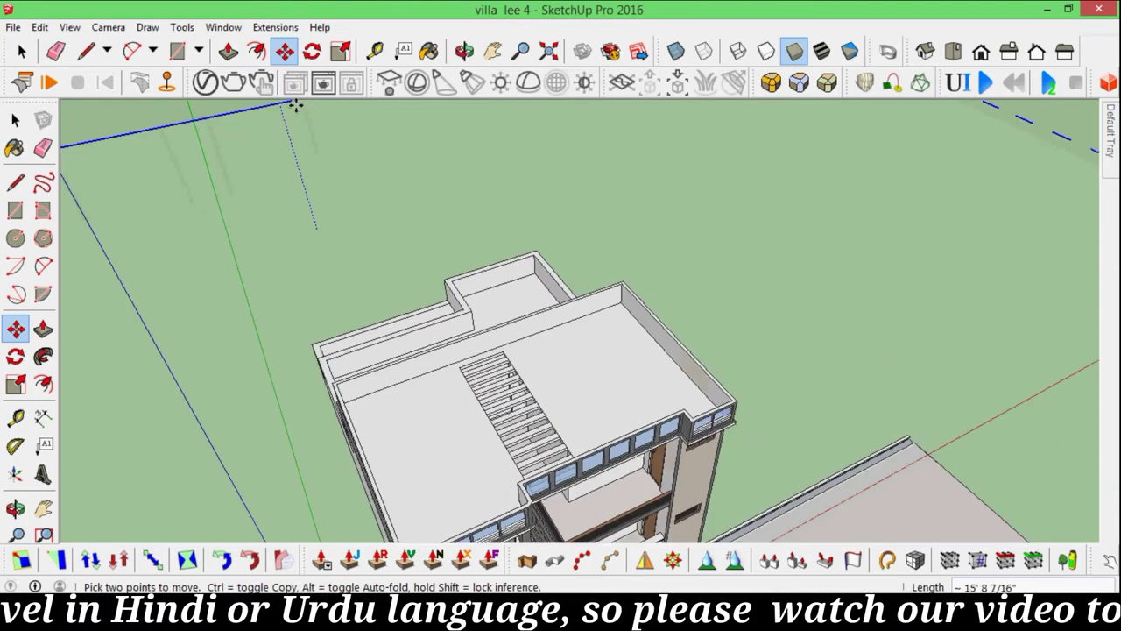
scroll(509, 235, "down", 3)
mouse_move(545, 351)
middle_mouse_down()
mouse_move(508, 235)
mouse_move(458, 356)
mouse_move(457, 394)
middle_mouse_up()
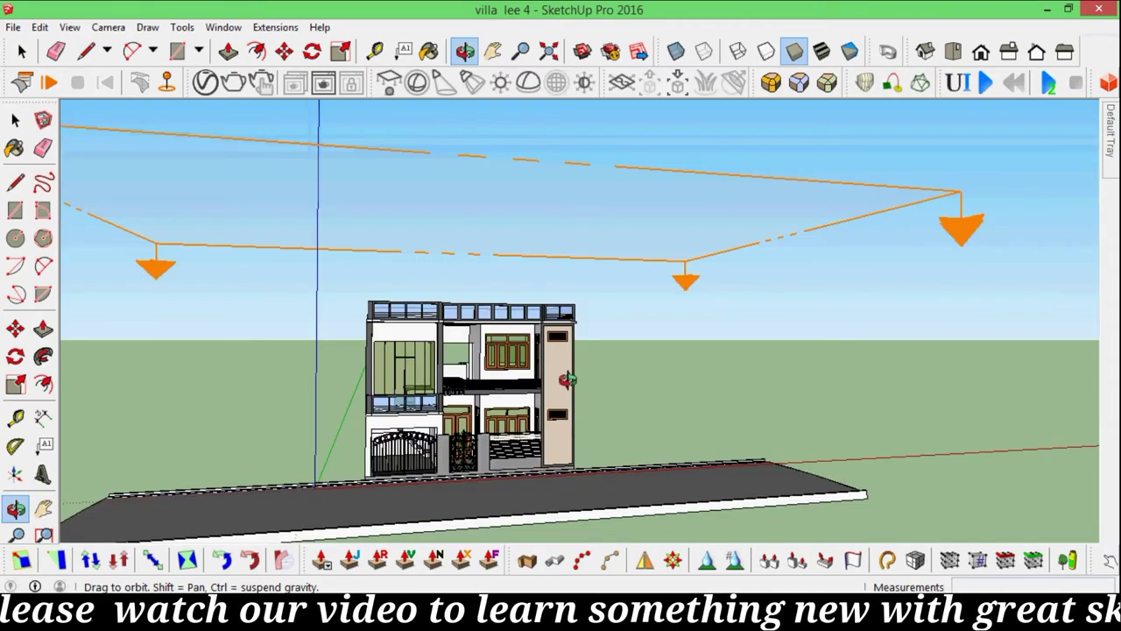
- Orbit and zoom around the villa to inspect its right side and front
scroll(458, 403, "up", 1)
scroll(457, 404, "up", 2)
scroll(457, 403, "up", 1)
key("m")
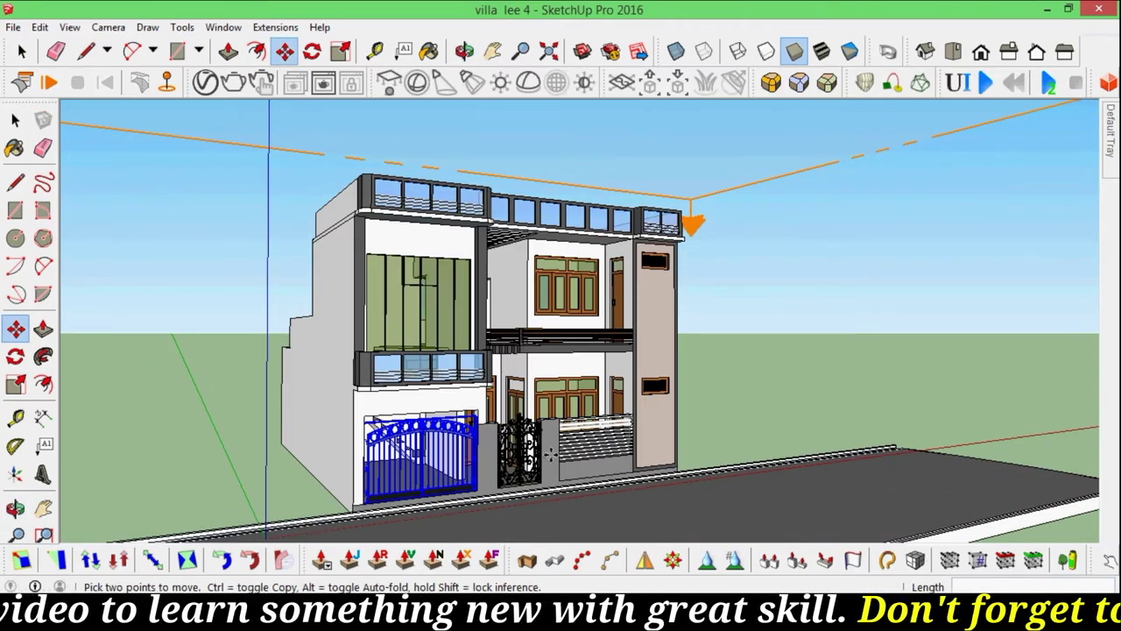
mouse_move(455, 490)
middle_mouse_down()
mouse_move(363, 502)
mouse_move(523, 370)
mouse_move(551, 324)
middle_mouse_up()
scroll(539, 341, "down", 3)
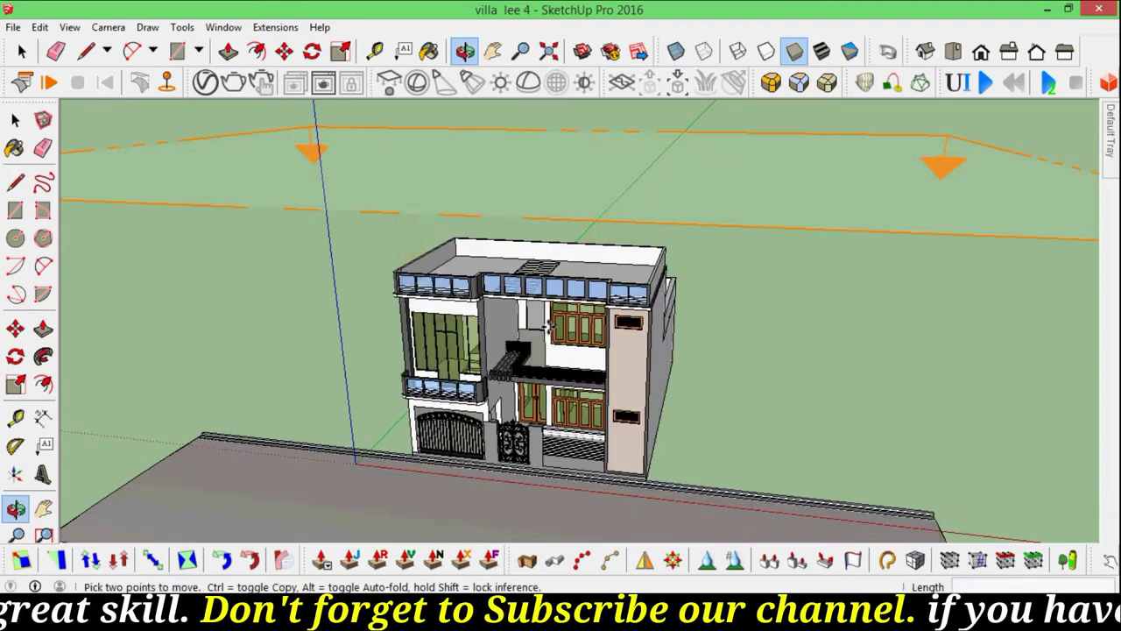
scroll(551, 324, "up", 3)
key("o")
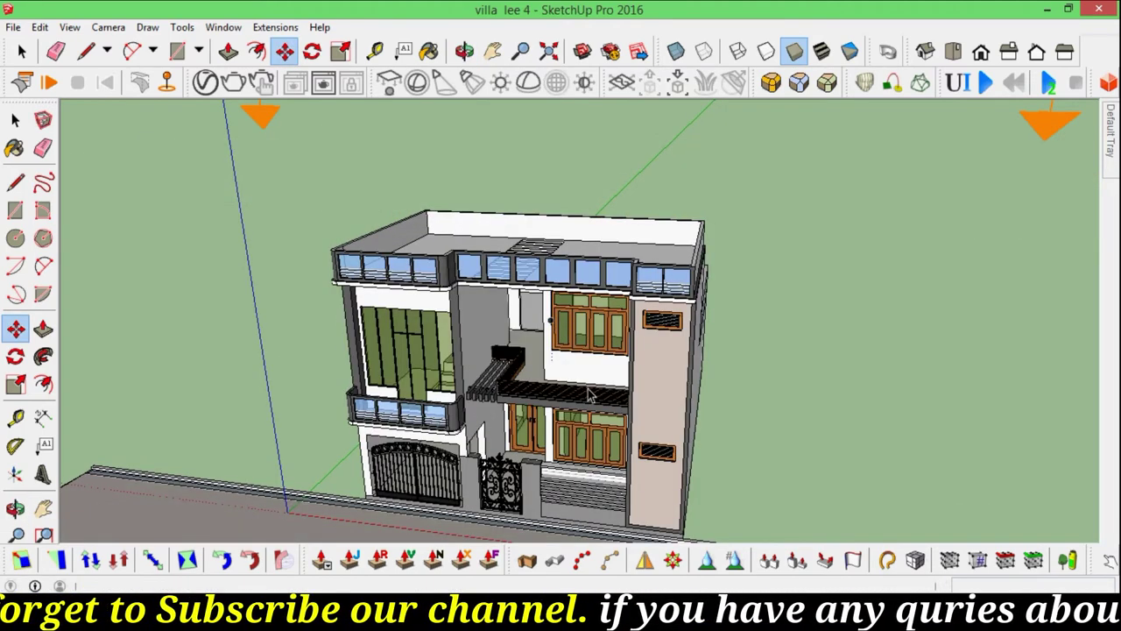
key("space")
scroll(589, 386, "up", 3)
scroll(570, 351, "up", 3)
mouse_move(569, 351)
middle_mouse_down()
mouse_move(544, 351)
mouse_move(722, 351)
mouse_move(513, 337)
mouse_move(462, 302)
middle_mouse_up()
scroll(559, 317, "down", 3)
scroll(552, 333, "up", 3)
scroll(547, 342, "up", 2)
scroll(541, 350, "down", 3)
- Zoom out to frame the whole villa, then select and delete the floating section plane
key("space")
scroll(552, 350, "down", 2)
scroll(597, 358, "up", 2)
scroll(512, 338, "down", 3)
scroll(499, 329, "up", 3)
scroll(473, 311, "down", 2)
scroll(491, 320, "down", 2)
scroll(508, 333, "down", 2)
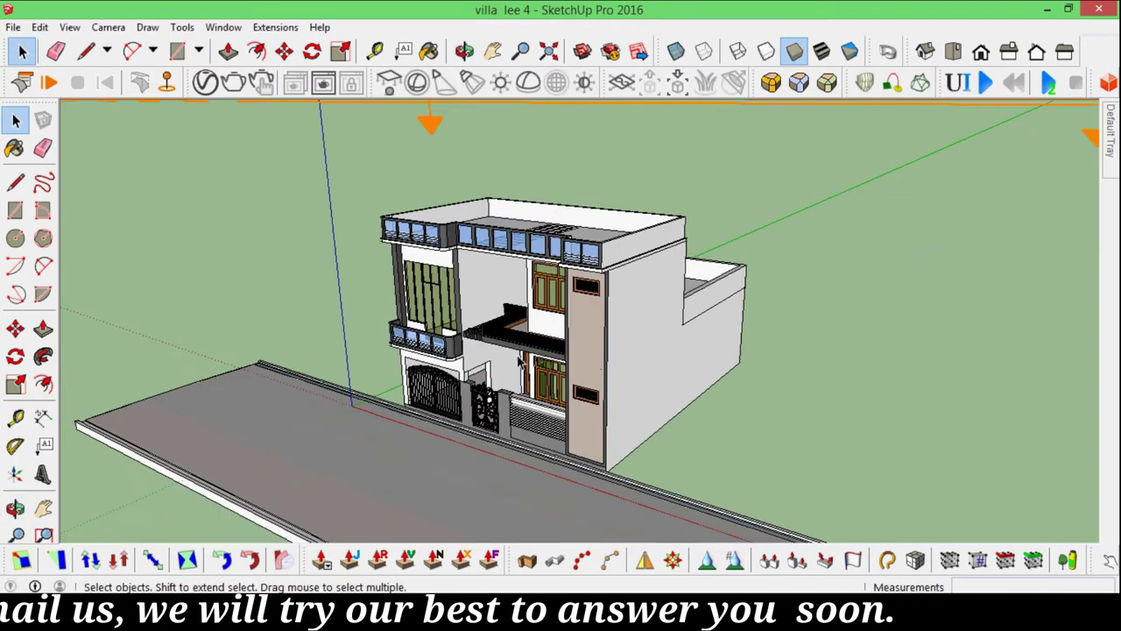
scroll(520, 342, "down", 1)
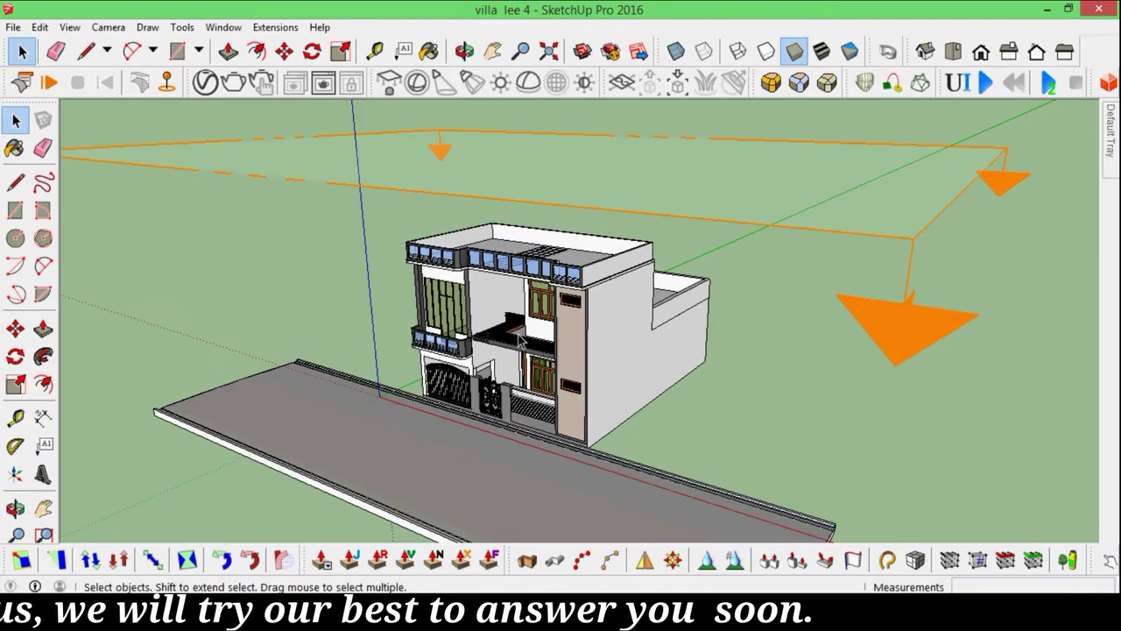
left_click(468, 196)
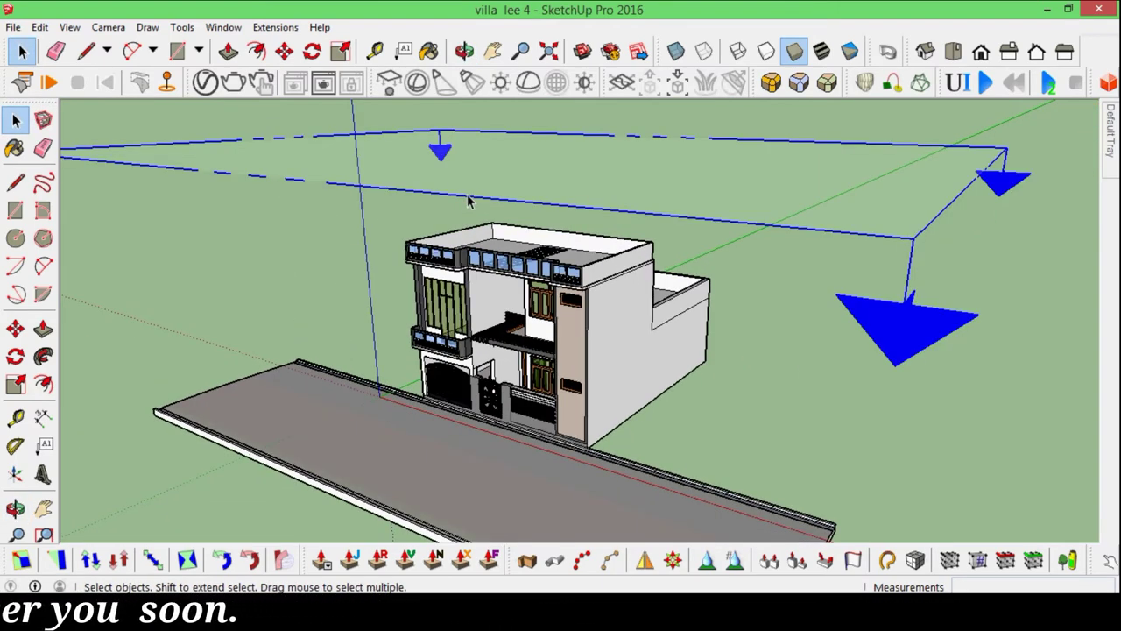
key("Delete")
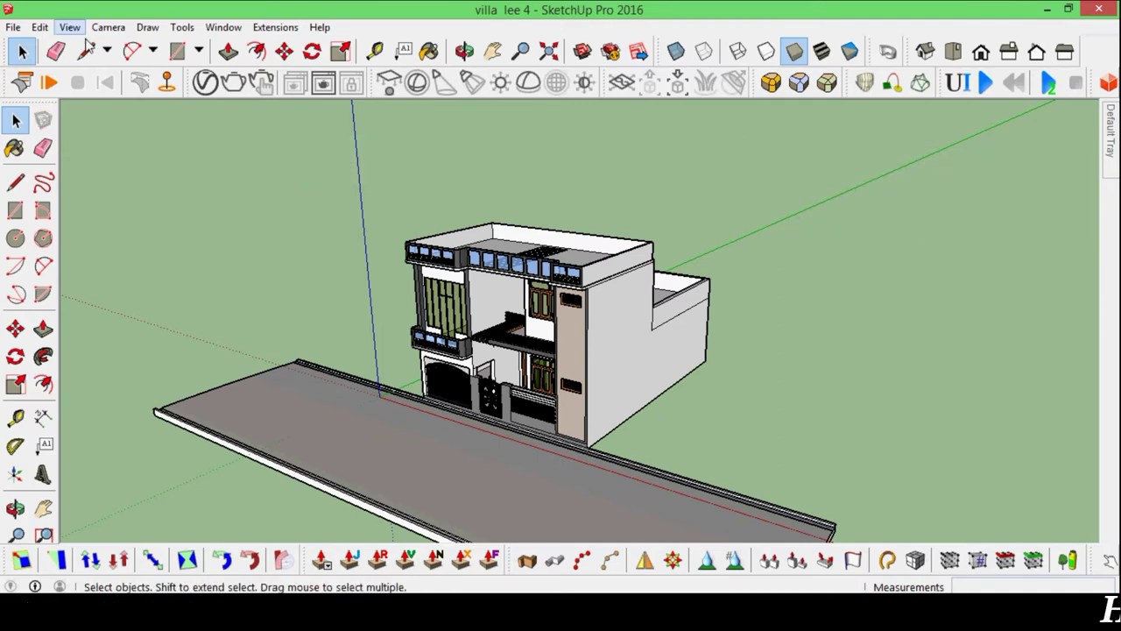
scroll(621, 393, "up", 2)
mouse_move(621, 393)
middle_mouse_down()
mouse_move(457, 317)
mouse_move(788, 343)
mouse_move(753, 324)
mouse_move(749, 338)
mouse_move(814, 336)
mouse_move(408, 368)
mouse_move(613, 377)
mouse_move(789, 408)
mouse_move(468, 336)
mouse_move(560, 359)
mouse_move(623, 341)
mouse_move(392, 331)
mouse_move(493, 243)
mouse_move(496, 281)
middle_mouse_up()
scroll(749, 339, "down", 2)
scroll(407, 368, "up", 2)
scroll(560, 360, "up", 2)
scroll(605, 381, "up", 1)
scroll(606, 379, "down", 2)
scroll(606, 379, "down", 2)
scroll(624, 342, "up", 5)
scroll(427, 298, "up", 2)
scroll(568, 250, "down", 2)
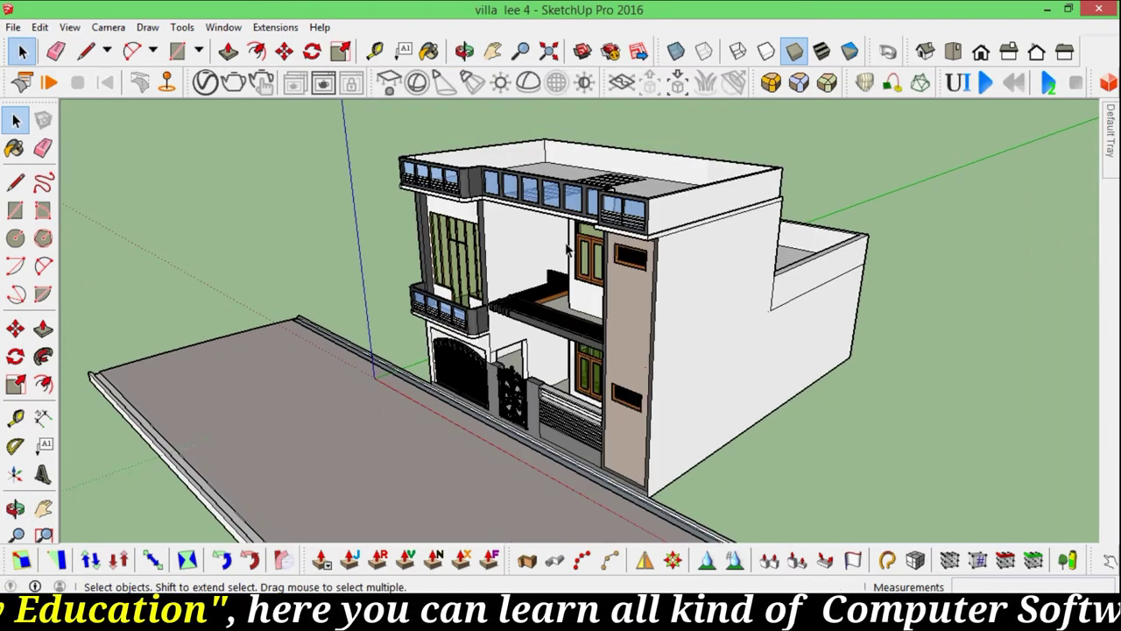
scroll(568, 249, "down", 1)
scroll(537, 254, "up", 3)
scroll(537, 254, "up", 2)
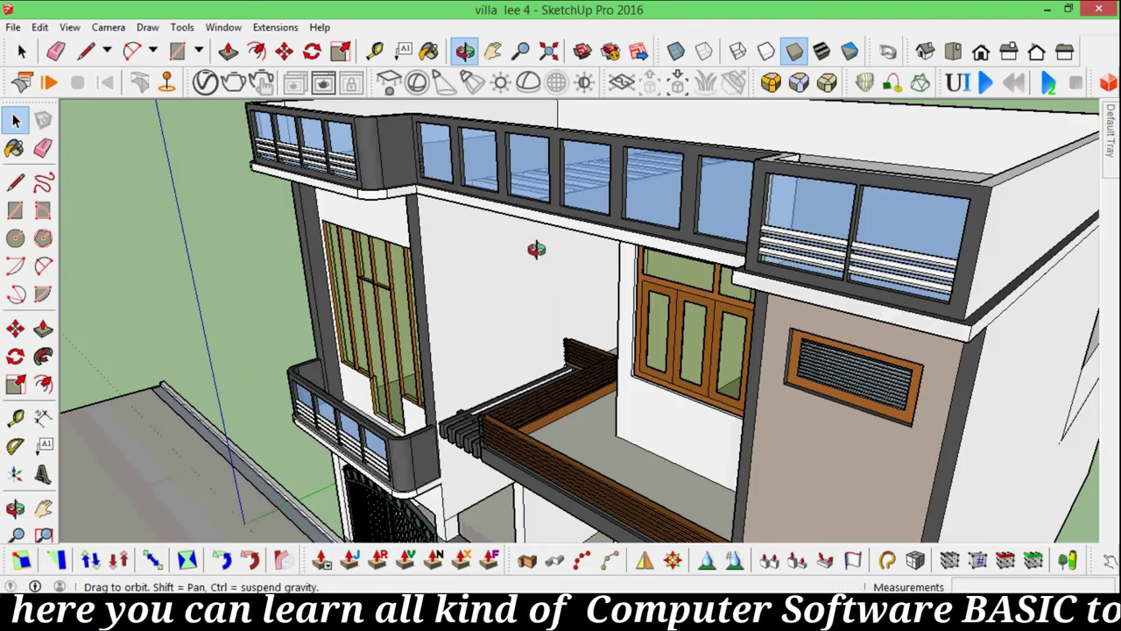
mouse_move(537, 253)
middle_mouse_down()
mouse_move(528, 233)
mouse_move(542, 241)
mouse_move(524, 277)
middle_mouse_up()
scroll(543, 241, "up", 1)
scroll(545, 270, "down", 3)
scroll(524, 269, "up", 2)
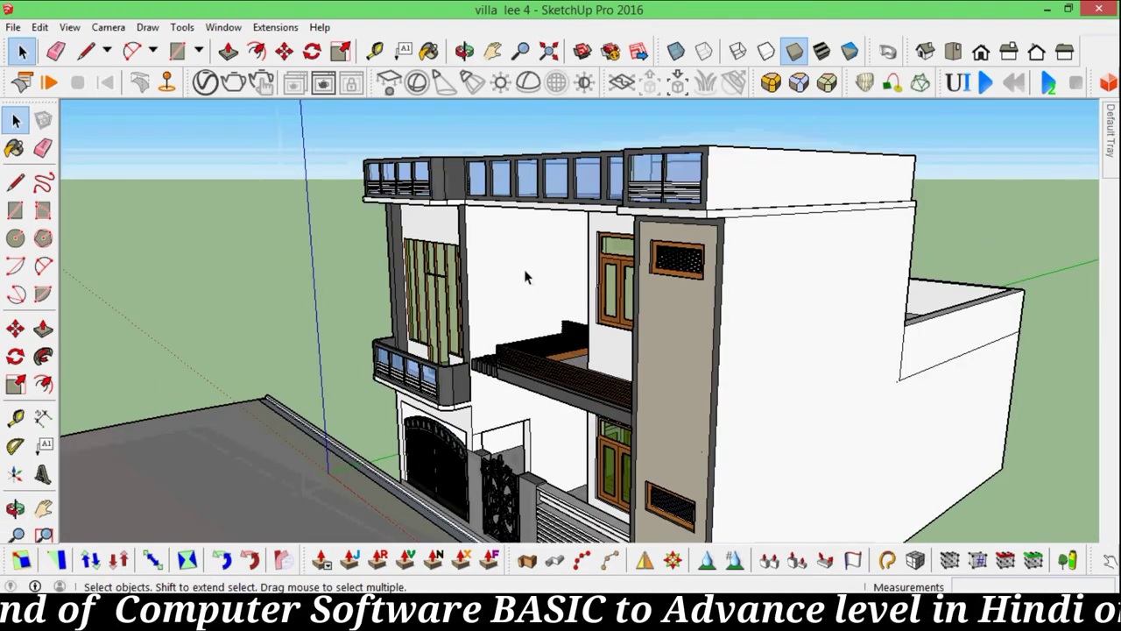
scroll(524, 269, "down", 2)
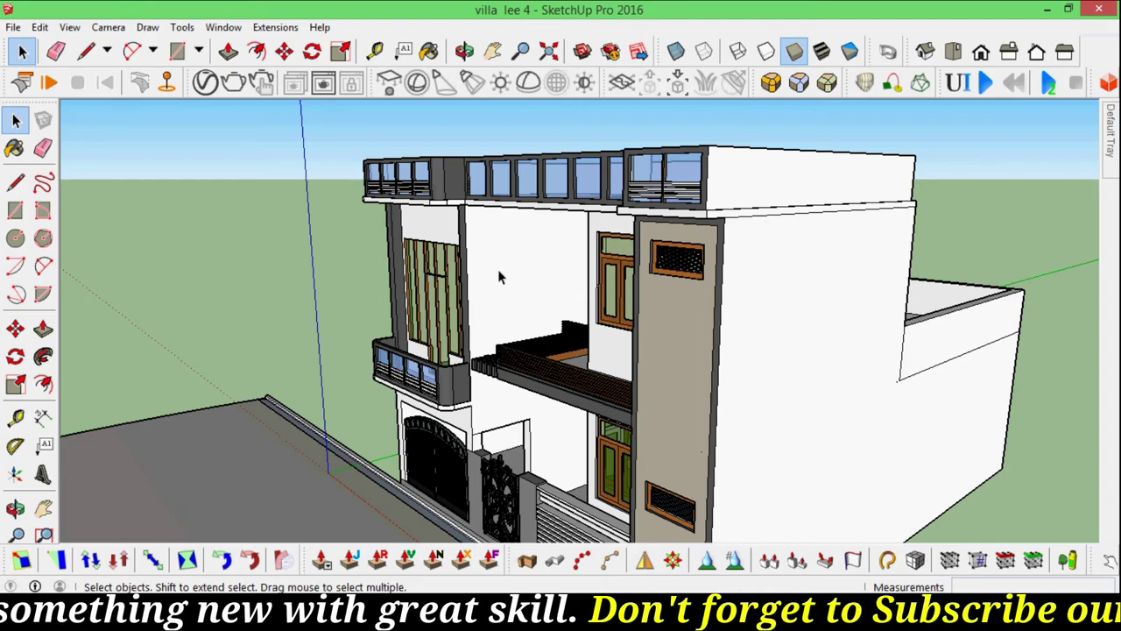
scroll(501, 268, "down", 2)
scroll(501, 268, "down", 3)
scroll(505, 378, "up", 8)
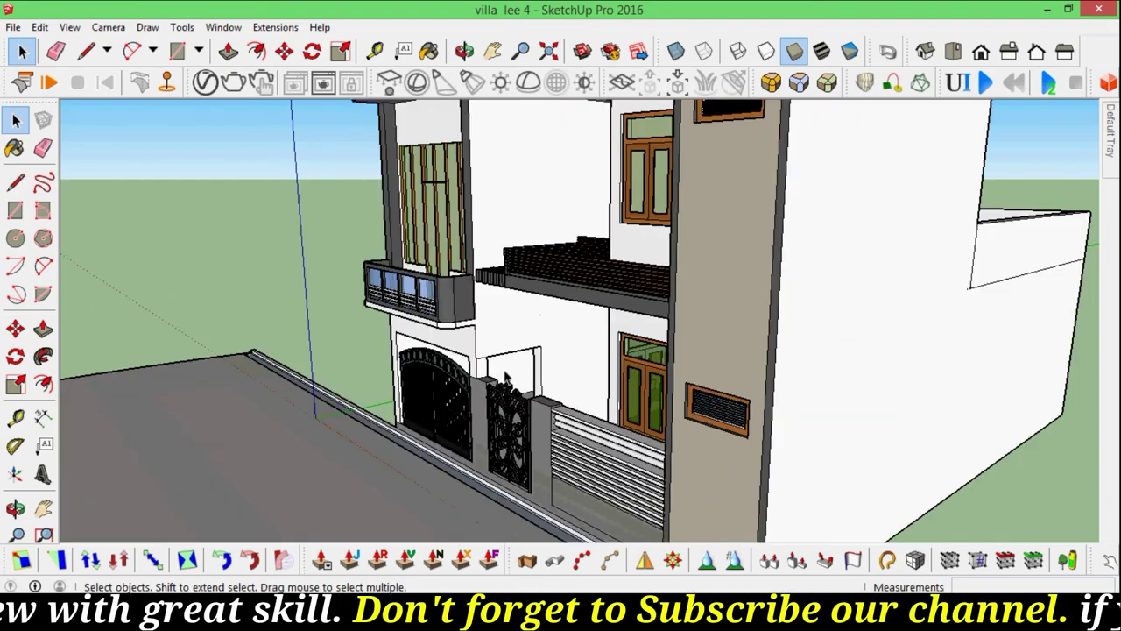
scroll(506, 368, "up", 5)
middle_click_drag(514, 278, 511, 283)
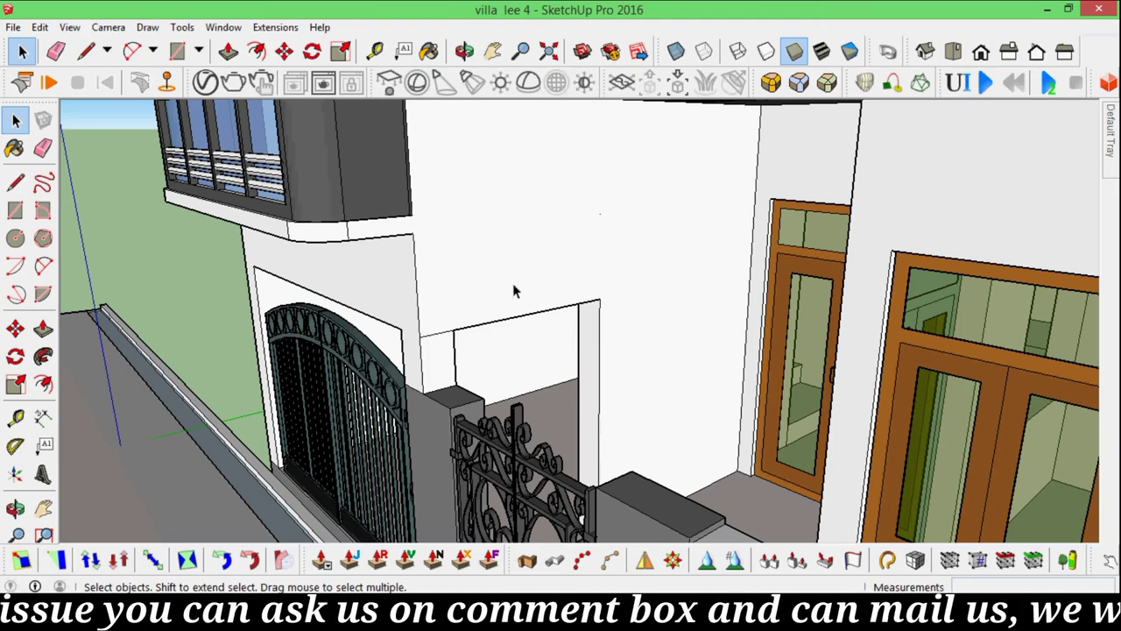
scroll(492, 296, "down", 3)
scroll(517, 312, "down", 3)
scroll(552, 328, "down", 2)
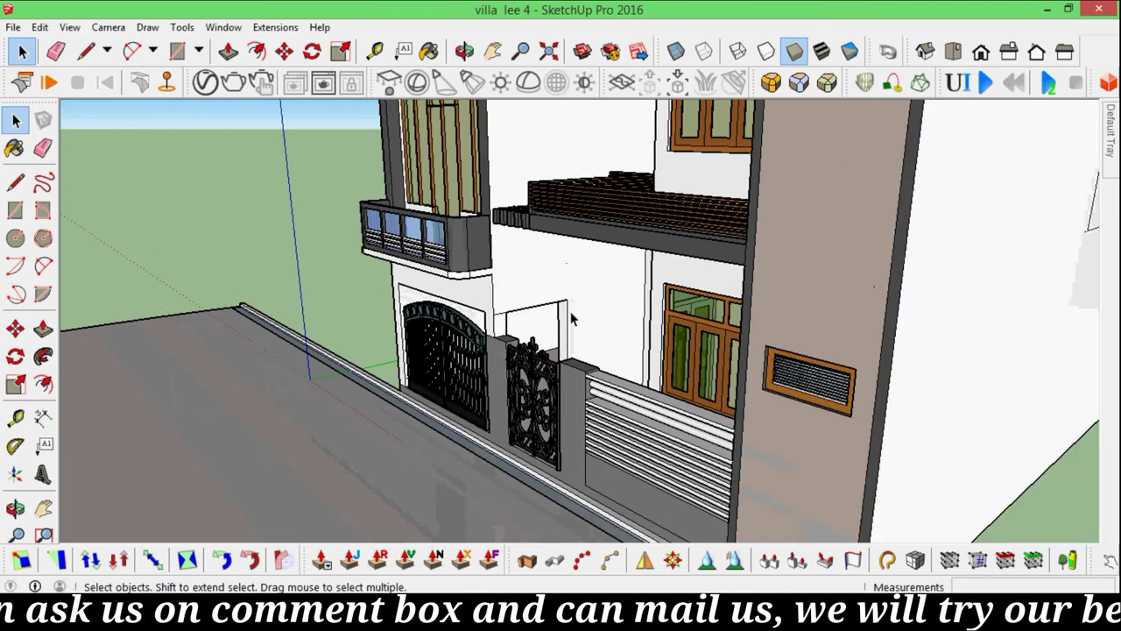
scroll(588, 346, "down", 2)
scroll(589, 348, "down", 3)
mouse_move(613, 306)
middle_mouse_down()
mouse_move(639, 263)
mouse_move(807, 253)
mouse_move(787, 271)
mouse_move(723, 284)
mouse_move(743, 304)
mouse_move(736, 364)
middle_mouse_up()
scroll(653, 234, "up", 1)
scroll(654, 234, "up", 2)
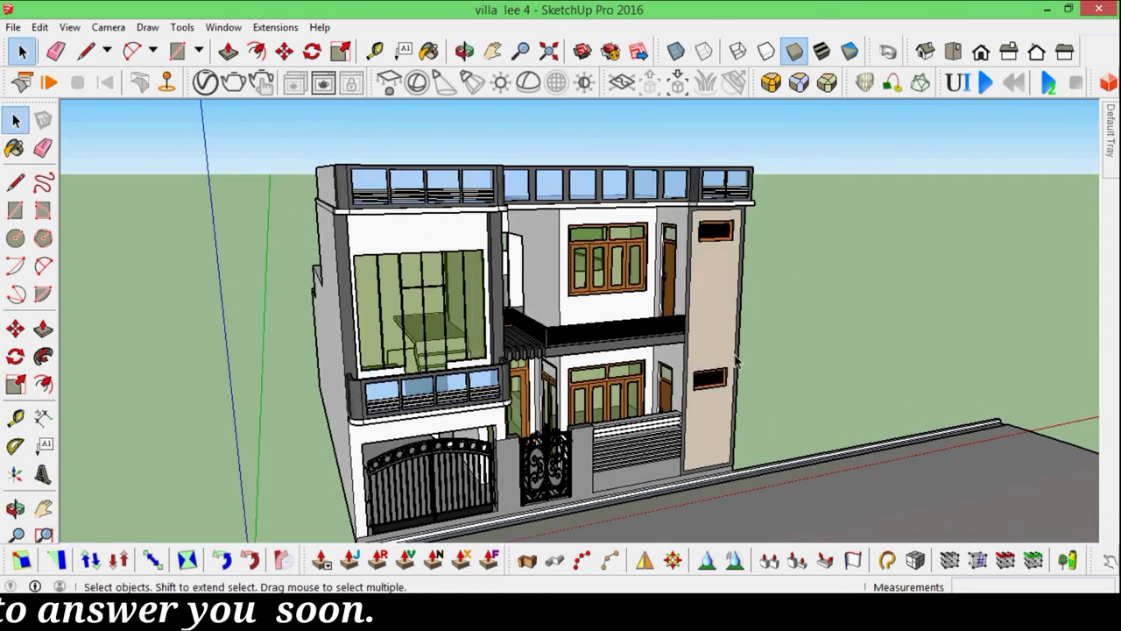
middle_click_drag(705, 342, 493, 368)
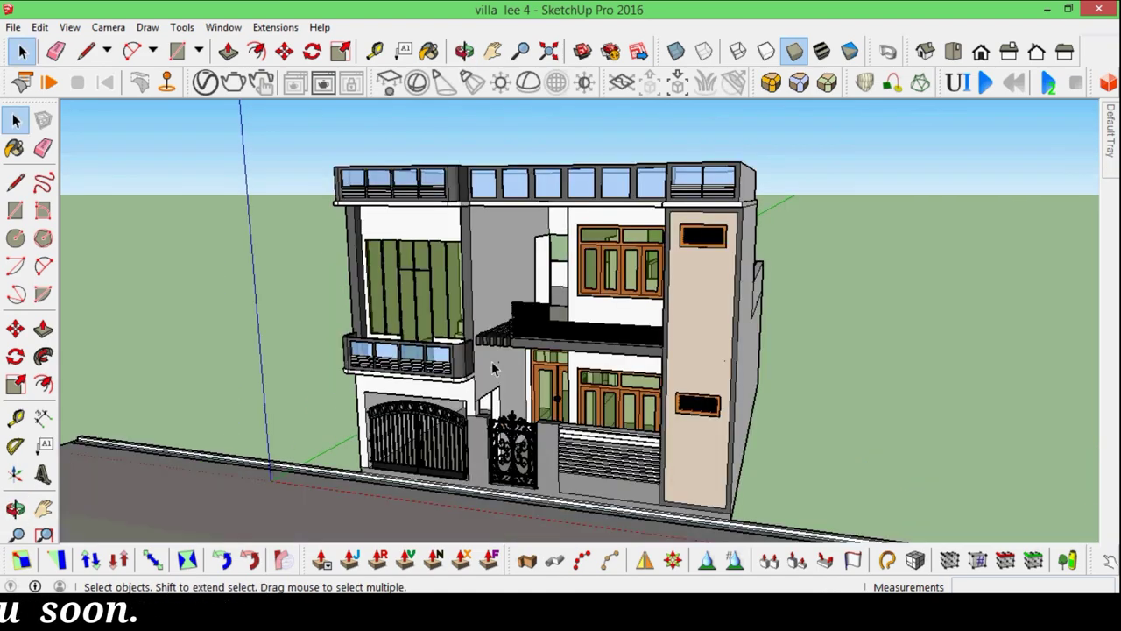
scroll(493, 368, "up", 3)
scroll(504, 355, "down", 2)
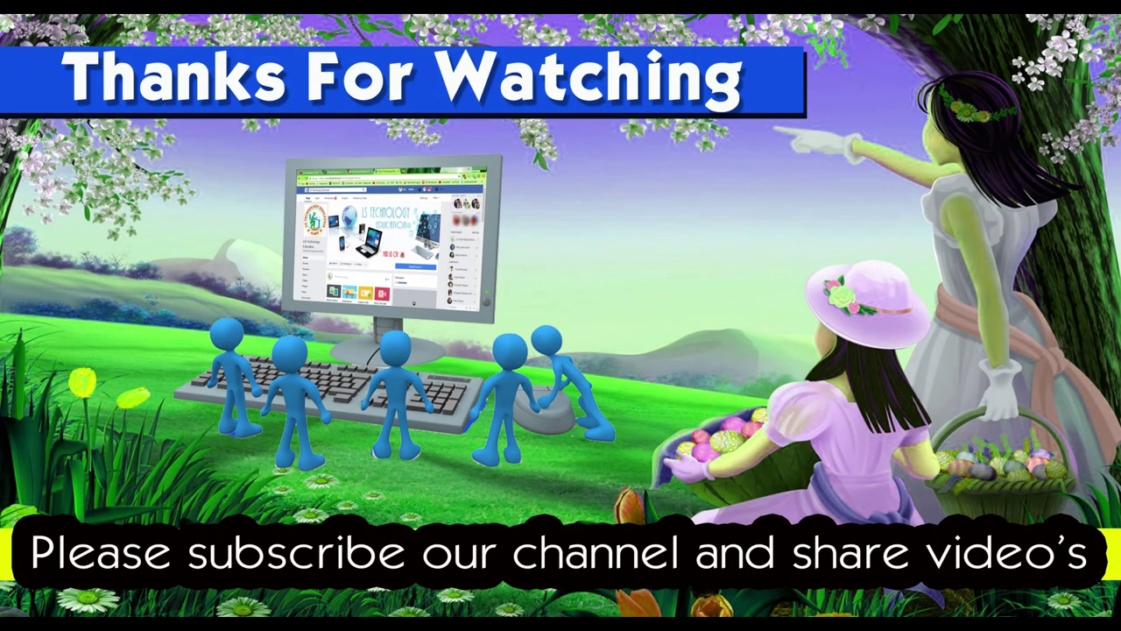